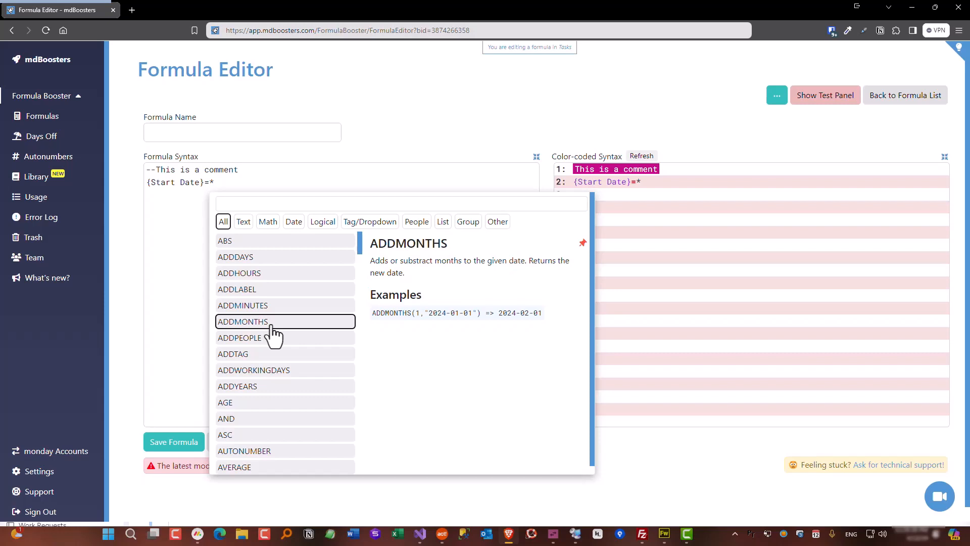
Complete the {Start Date} line with the TODAY() date function, pinning the function help and closing it again.
left_click(582, 243)
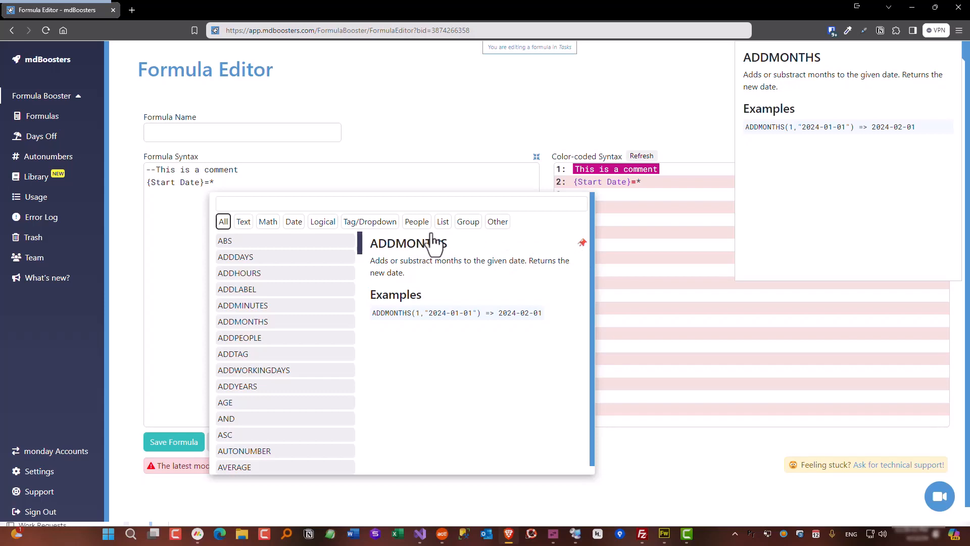
left_click(293, 222)
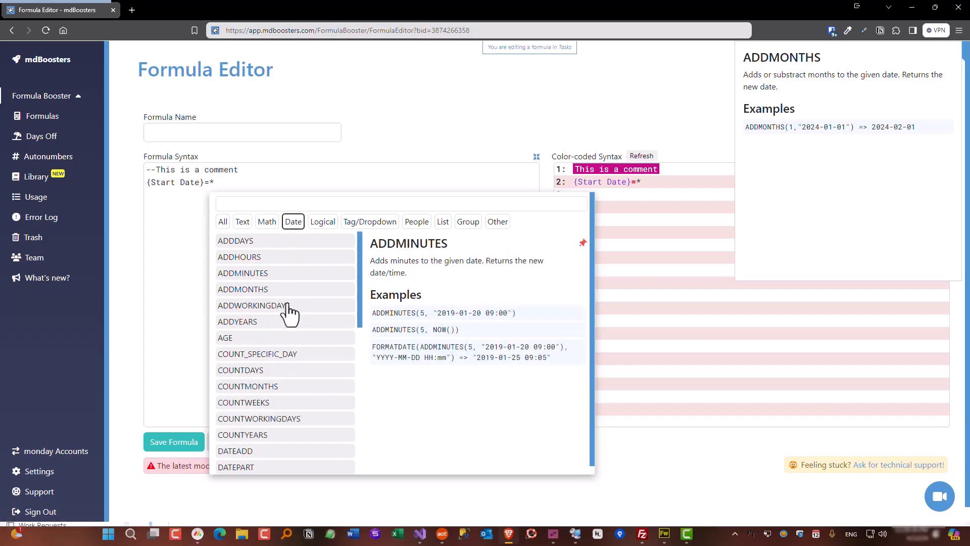
scroll(290, 314, "down", 9)
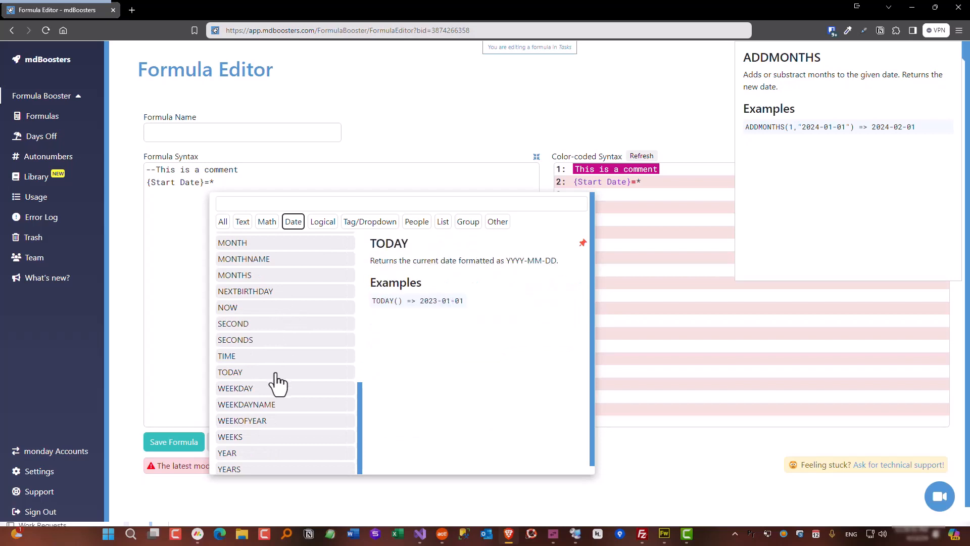
left_click(277, 374)
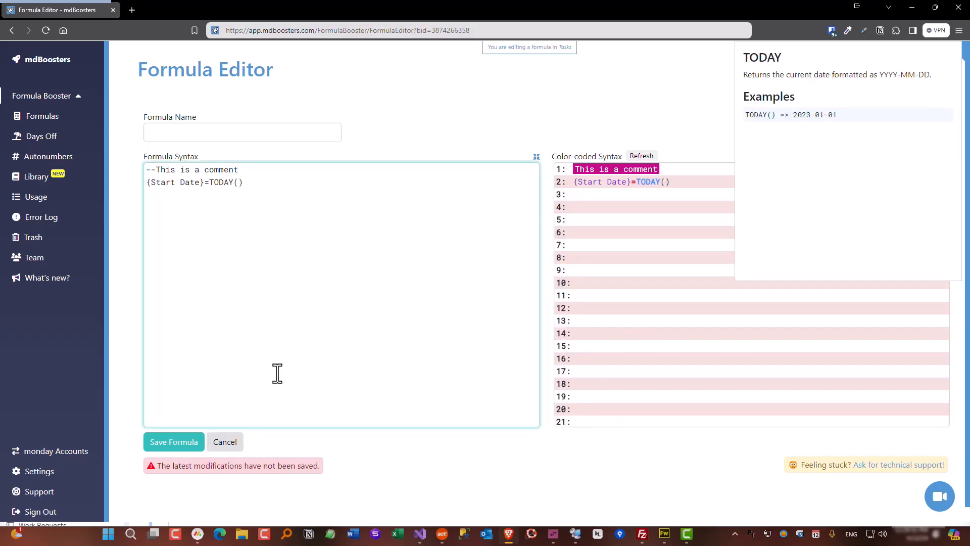
left_click(782, 197)
Add a new formula line assigning the ADDWORKINGDAYS function to {End Date}.
left_click(288, 189)
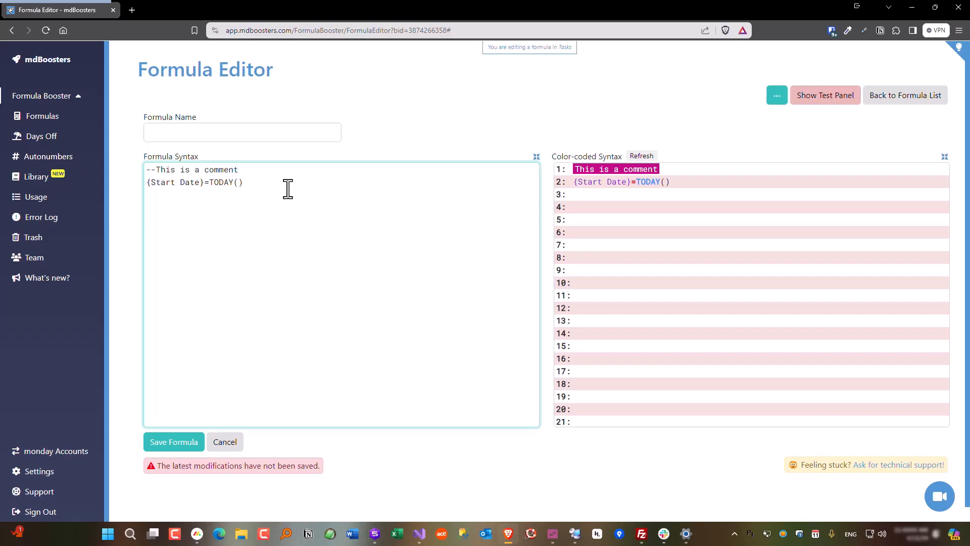
key("Return")
type("{")
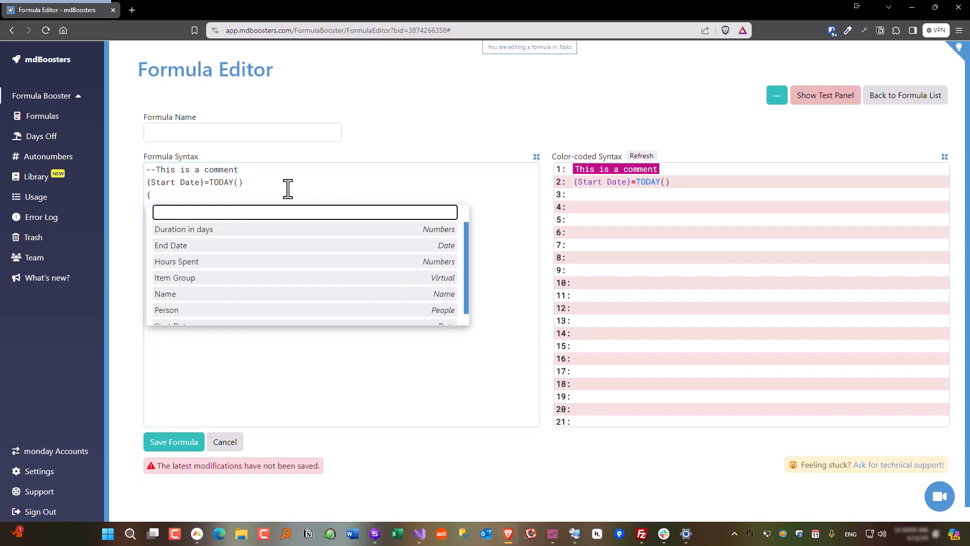
left_click(227, 245)
type("=")
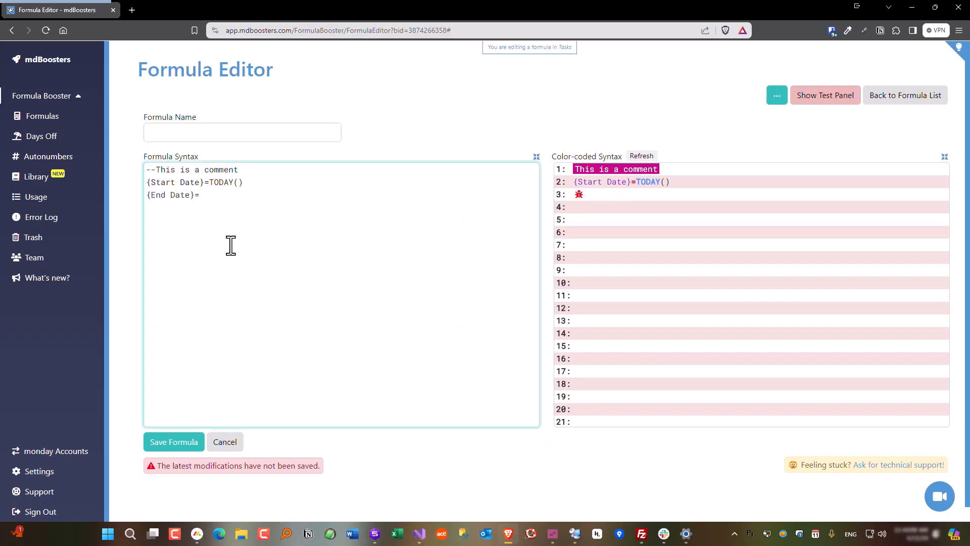
type("*")
scroll(320, 274, "up", 6)
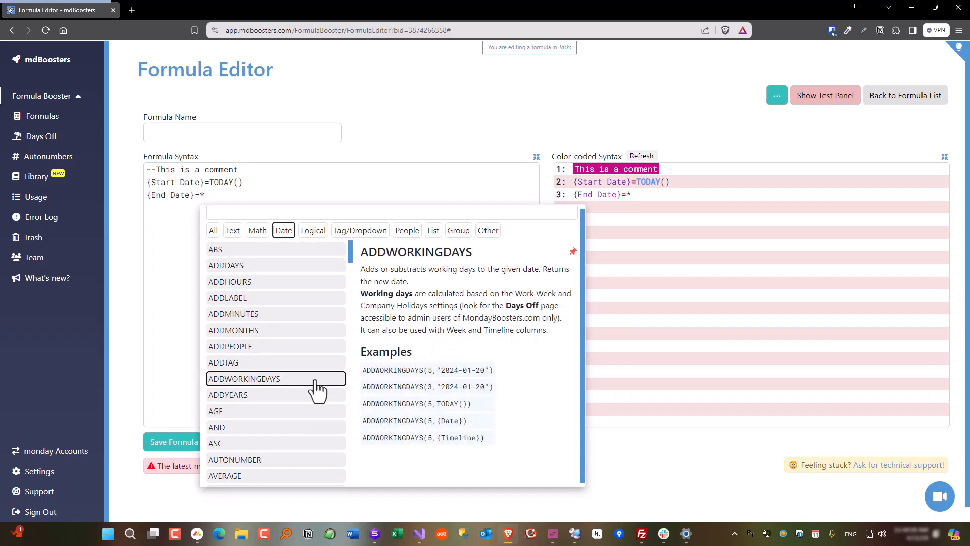
left_click(317, 389)
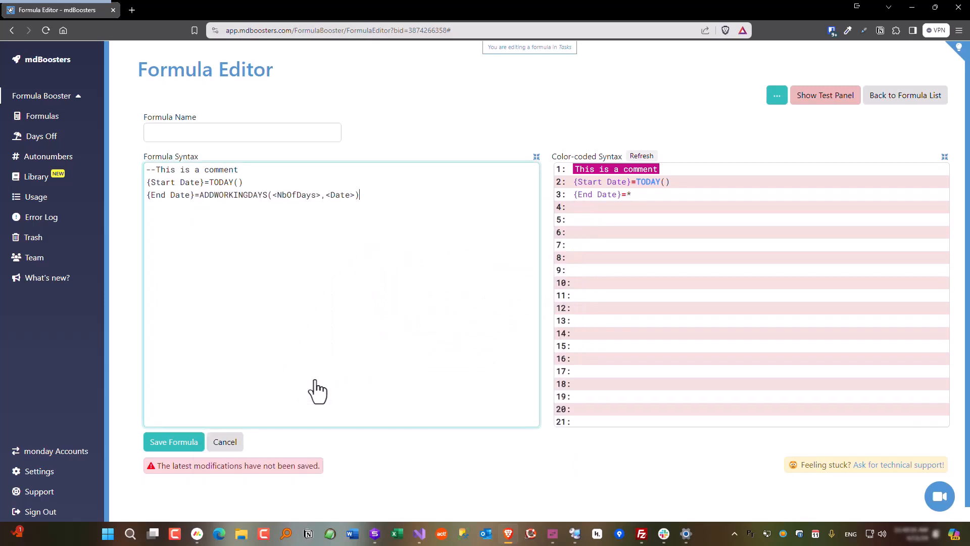
Fill in the ADDWORKINGDAYS arguments with {Duration in days} as the number of days and {Start Date} as the date.
double_click(294, 195)
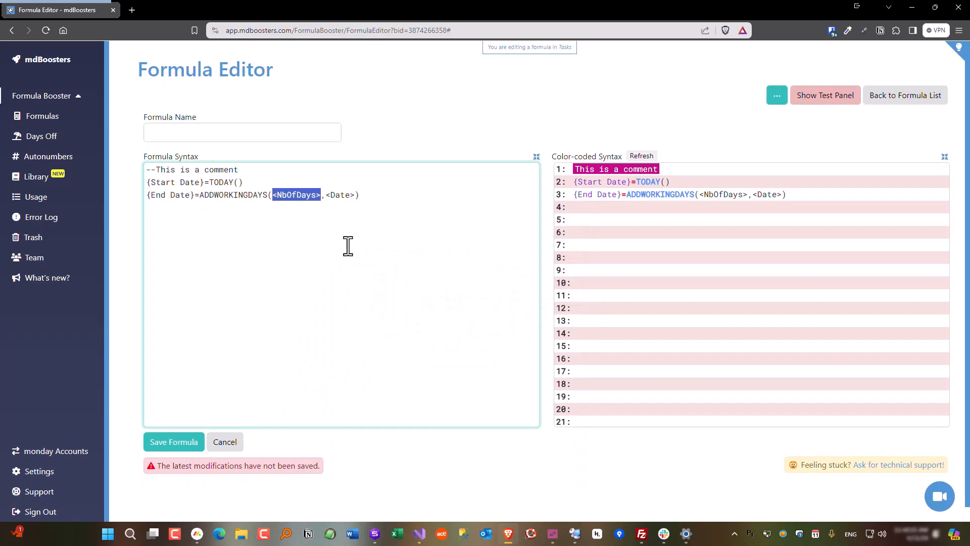
type("{")
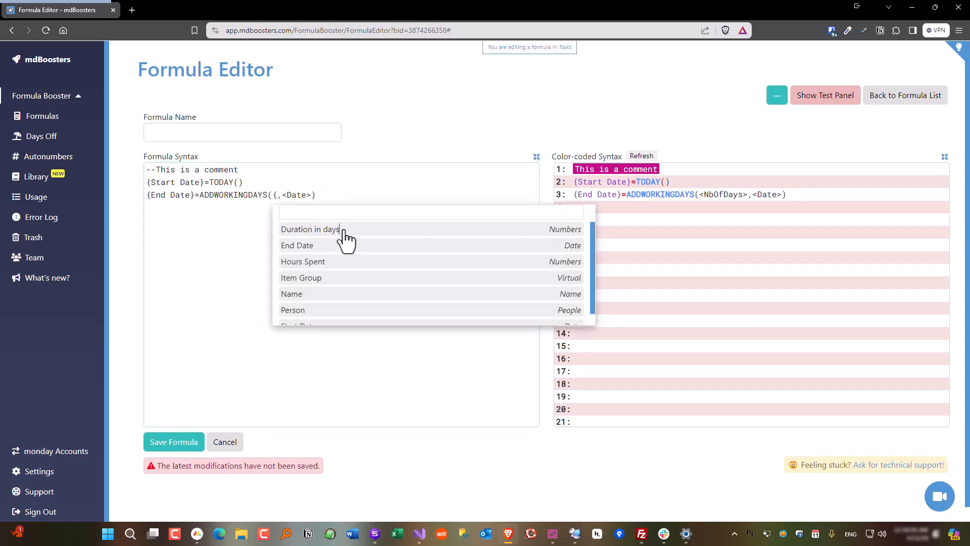
left_click(345, 230)
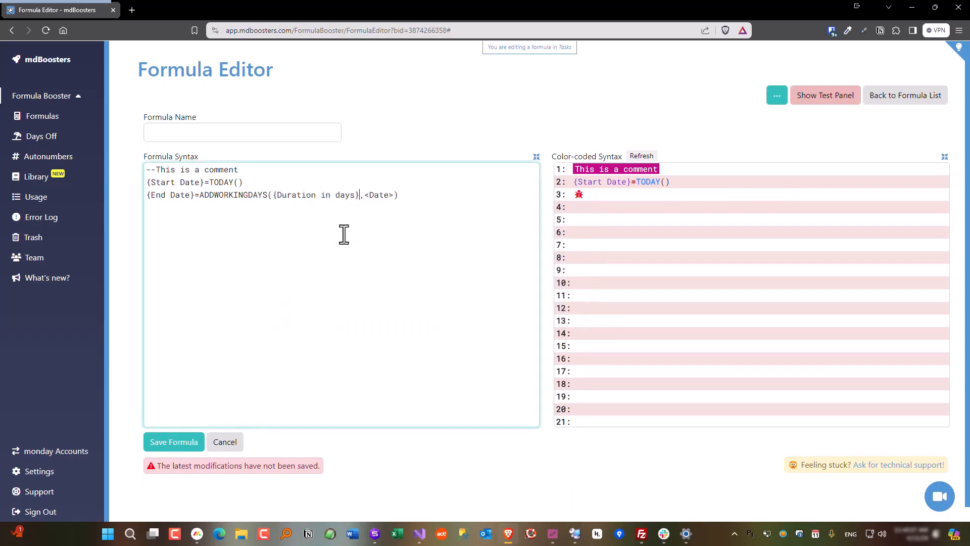
double_click(381, 196)
type("{")
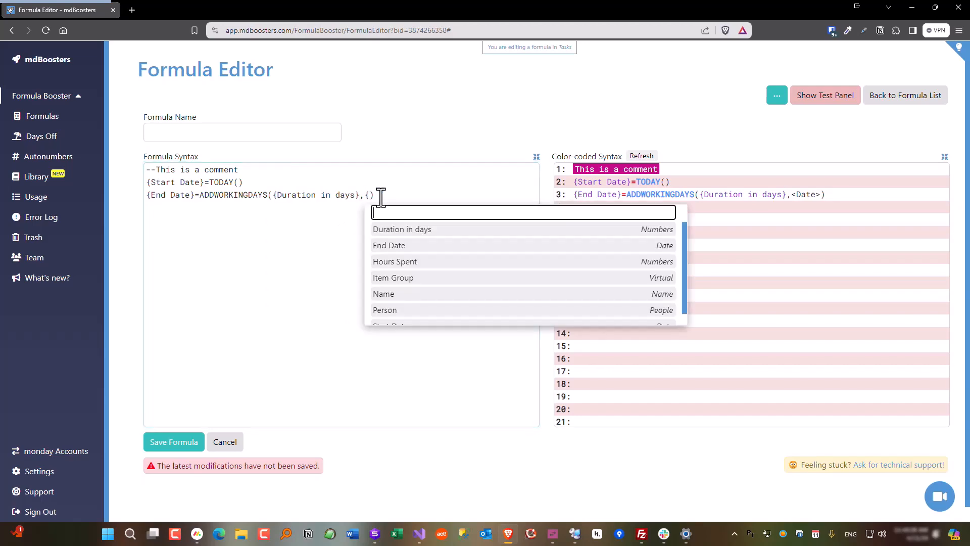
scroll(415, 283, "down", 1)
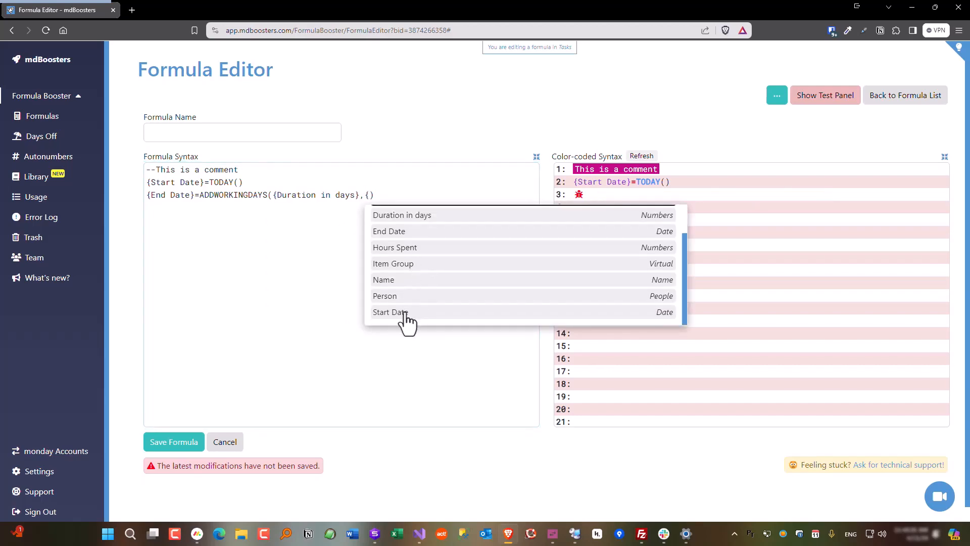
left_click(404, 315)
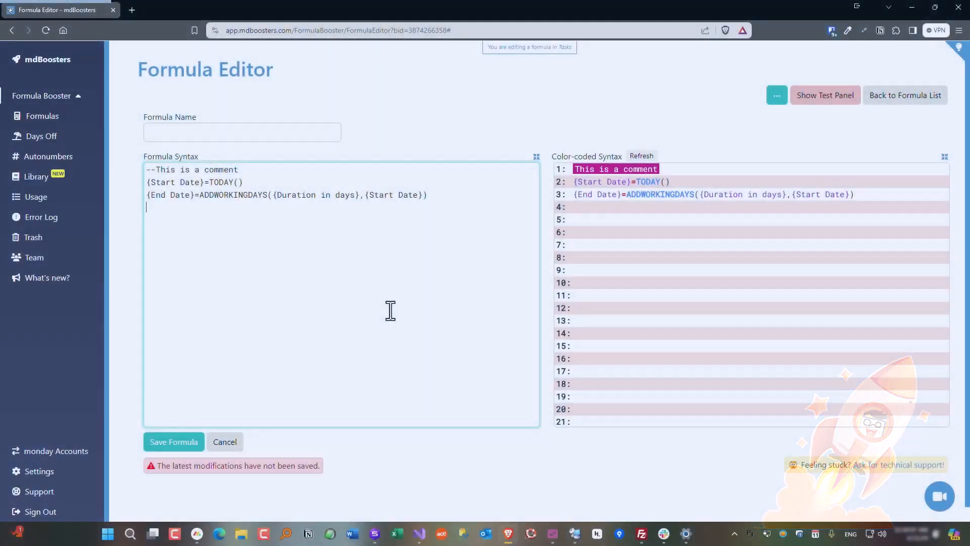
Add a line defining the variable [PersonsInvolved] as COUNTPEOPLE({Person}).
type("PersonsInvolve")
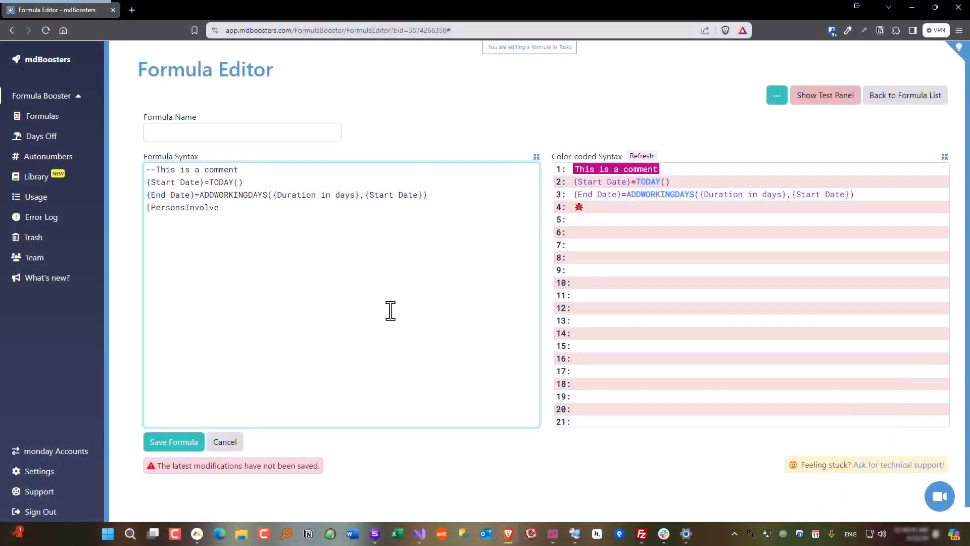
type("d]=*")
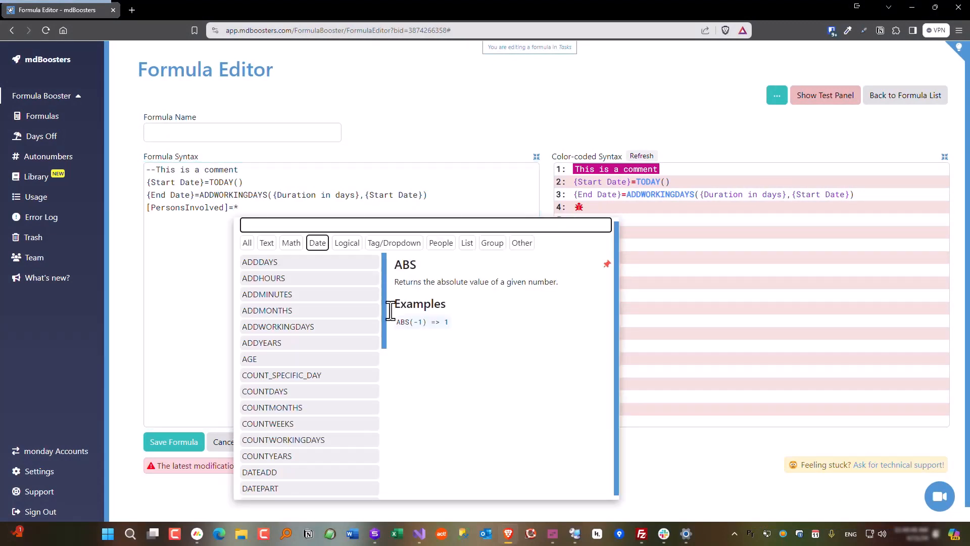
left_click(441, 243)
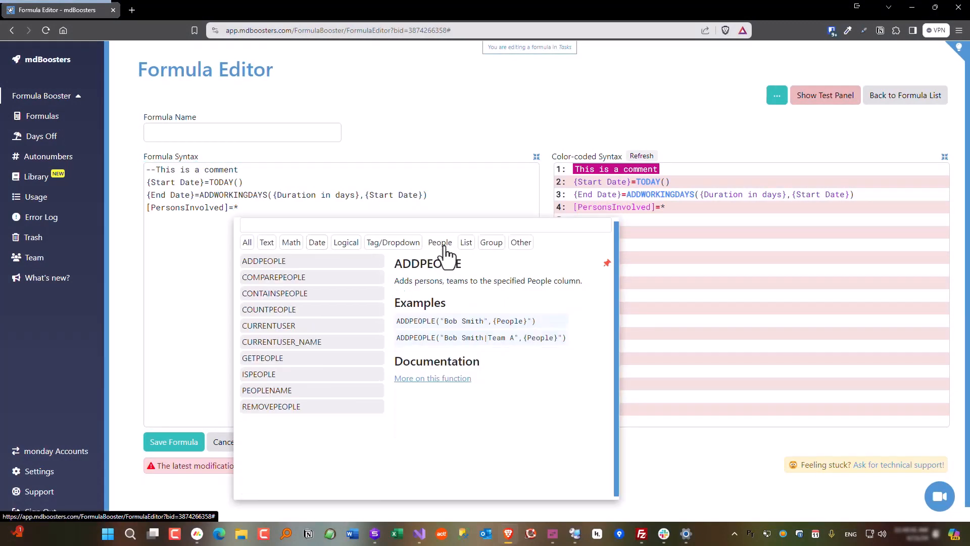
left_click(303, 310)
double_click(308, 212)
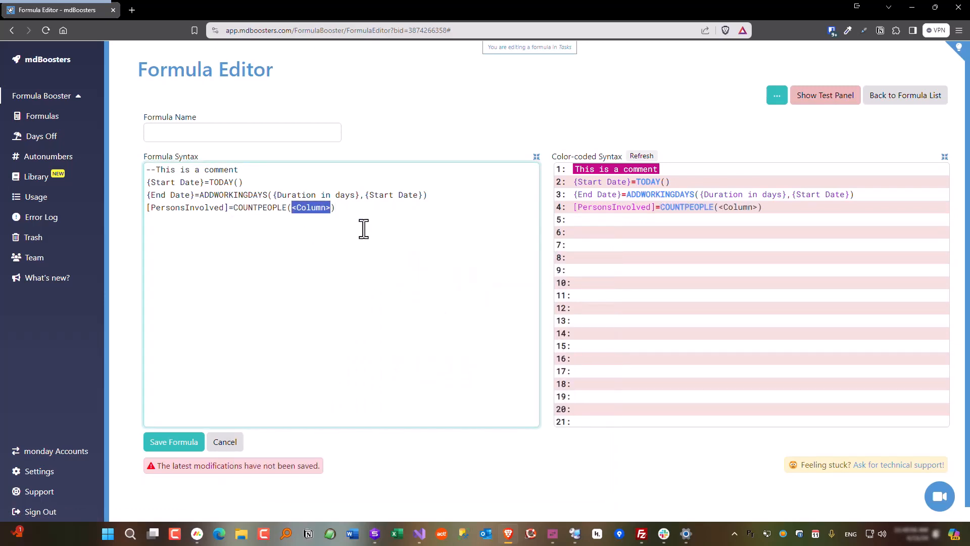
type("{")
left_click(322, 324)
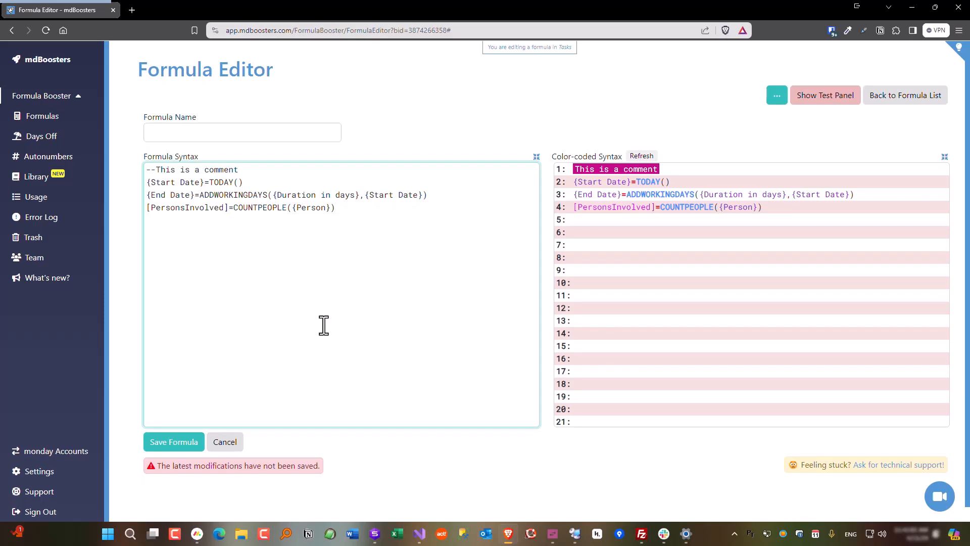
Add a new formula line assigning the MULTIPLY math function to {Hours Spent}.
type("{")
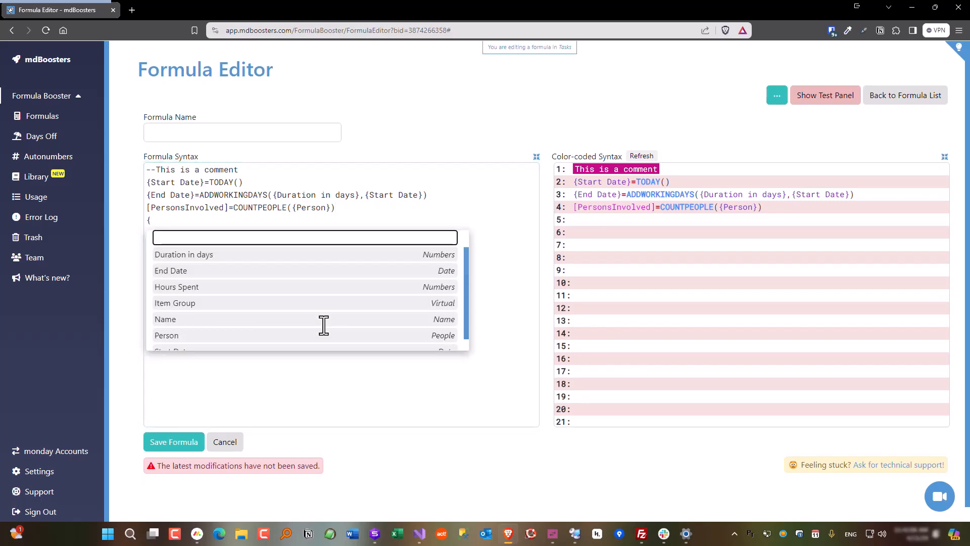
left_click(238, 297)
type("=")
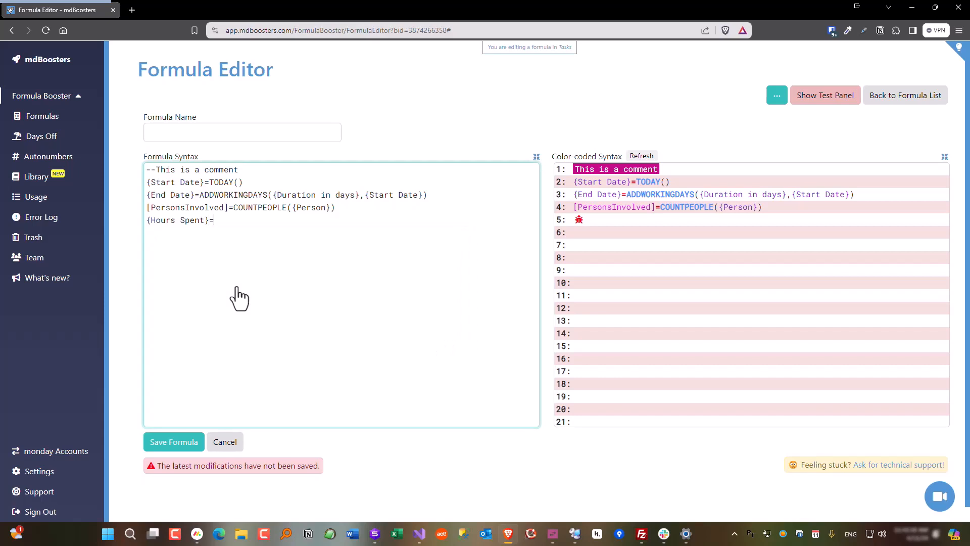
type("*")
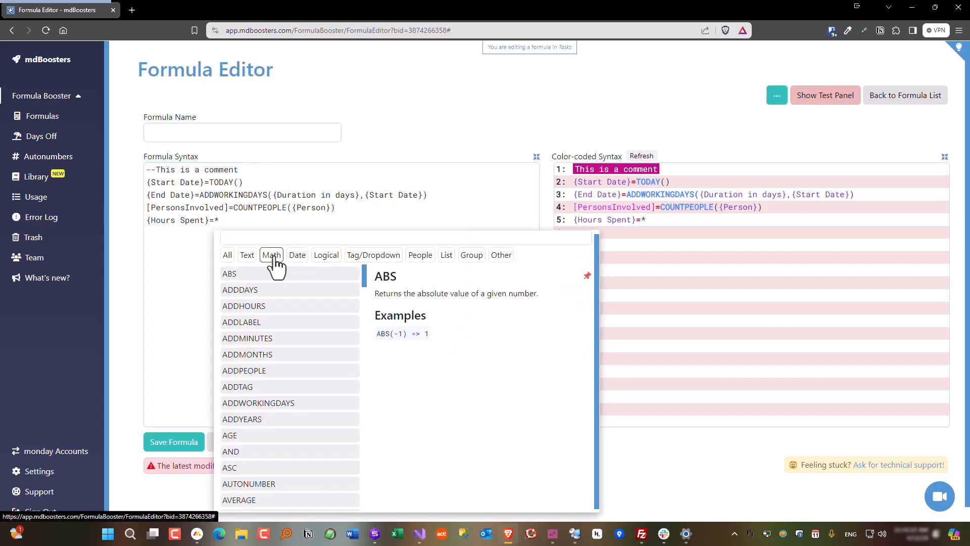
left_click(273, 258)
scroll(275, 394, "down", 1)
left_click(273, 410)
Fill in the MULTIPLY arguments with [PersonsInvolved], 8 and {Duration in days}.
left_click(272, 220)
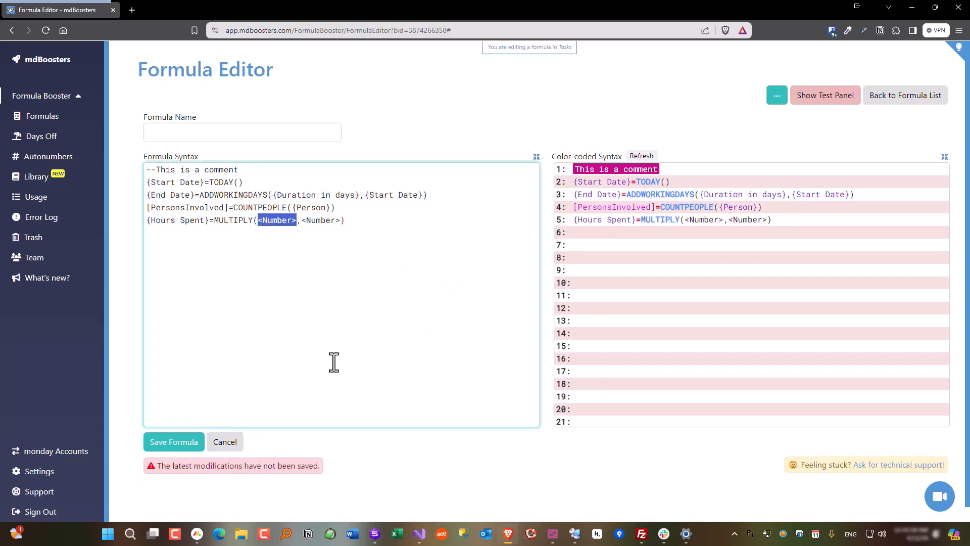
type("[")
left_click(309, 264)
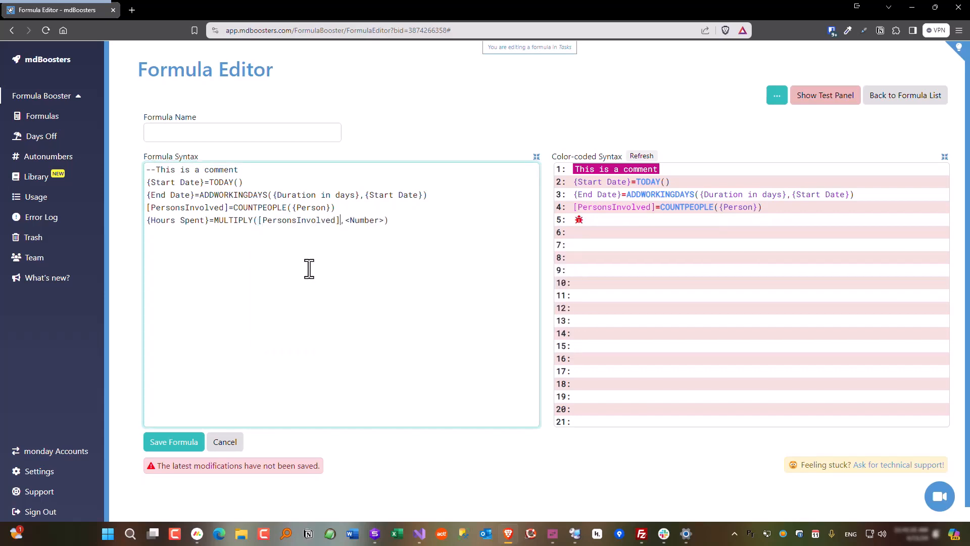
left_click(361, 222)
type("8,")
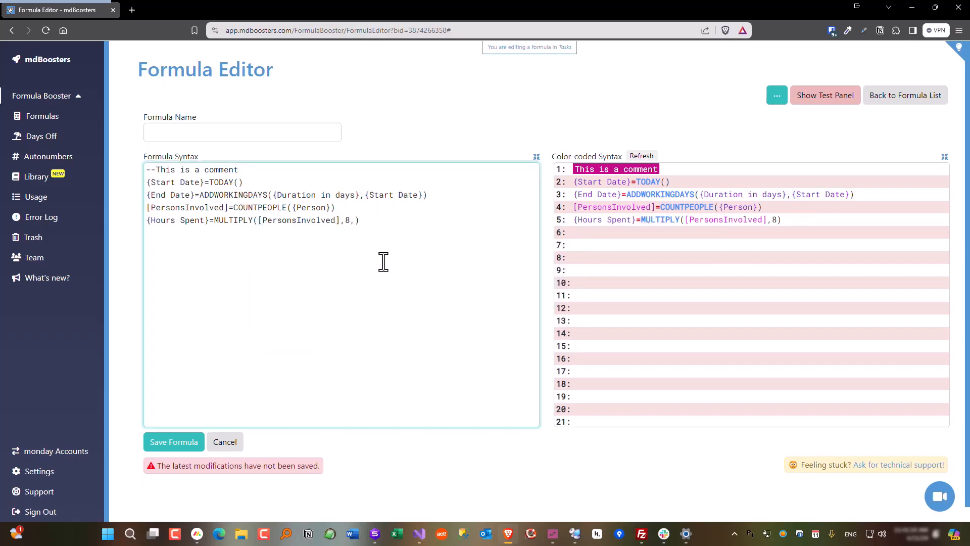
type("{")
left_click(422, 256)
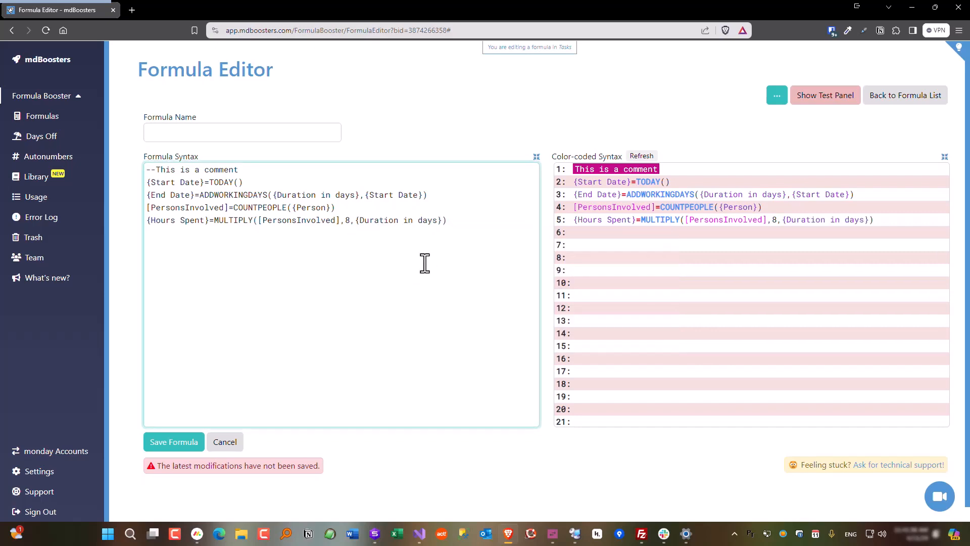
Name the formula EndDate and save it.
left_click(171, 134)
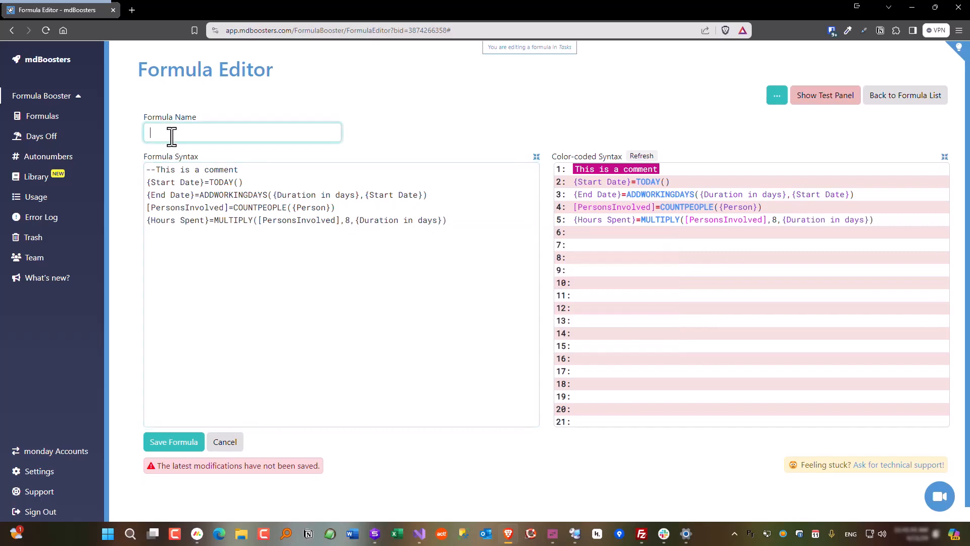
type("EndDate")
left_click(177, 444)
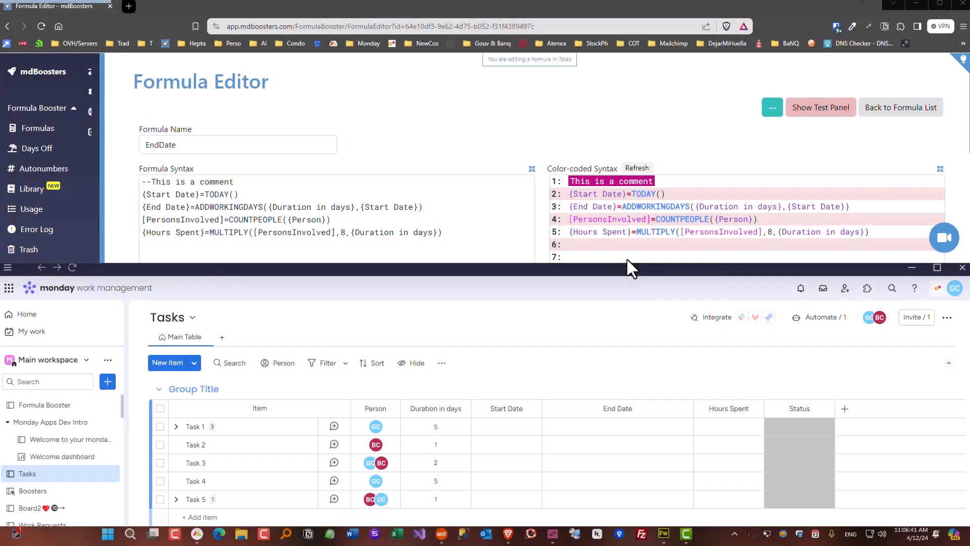
Show the formula's test panel and simulate the formula on the item Task 1.
left_click(812, 110)
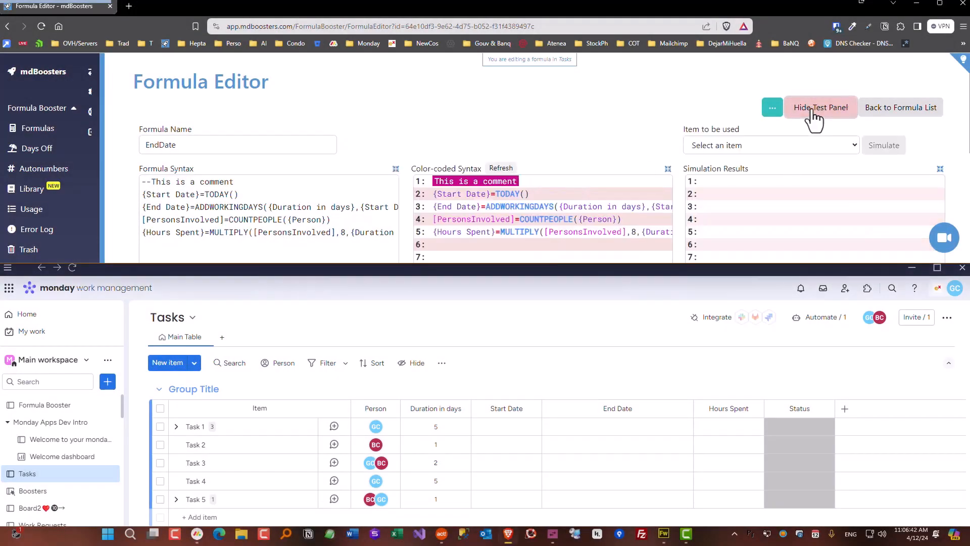
left_click(785, 146)
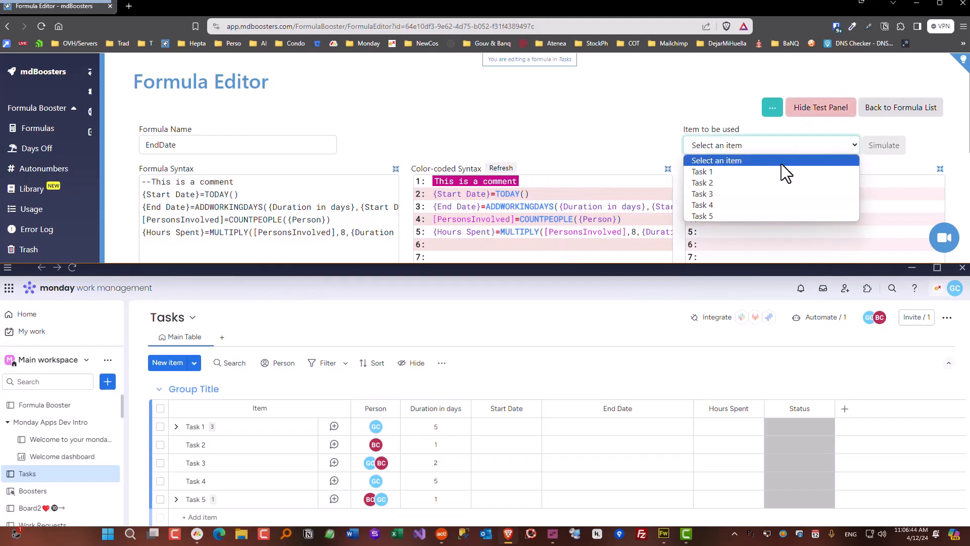
left_click(781, 171)
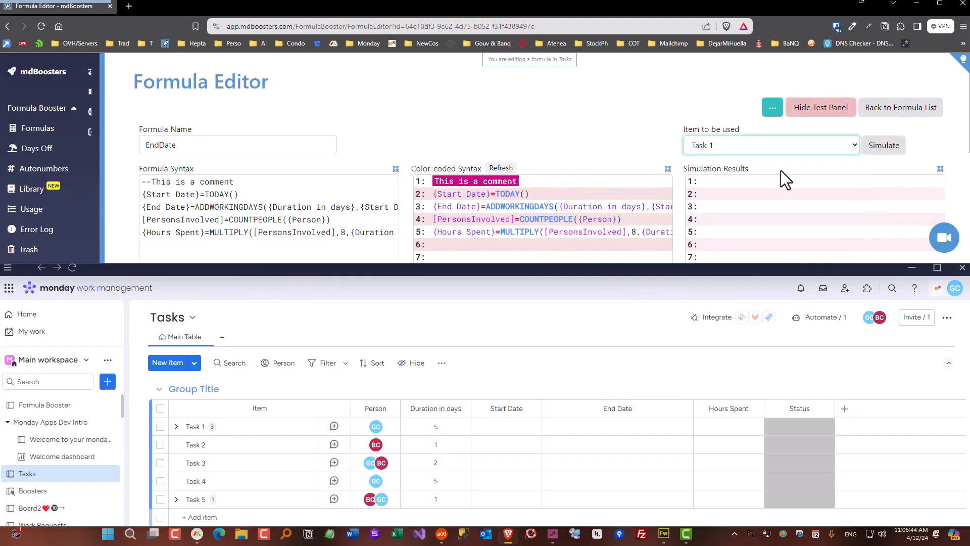
left_click(890, 150)
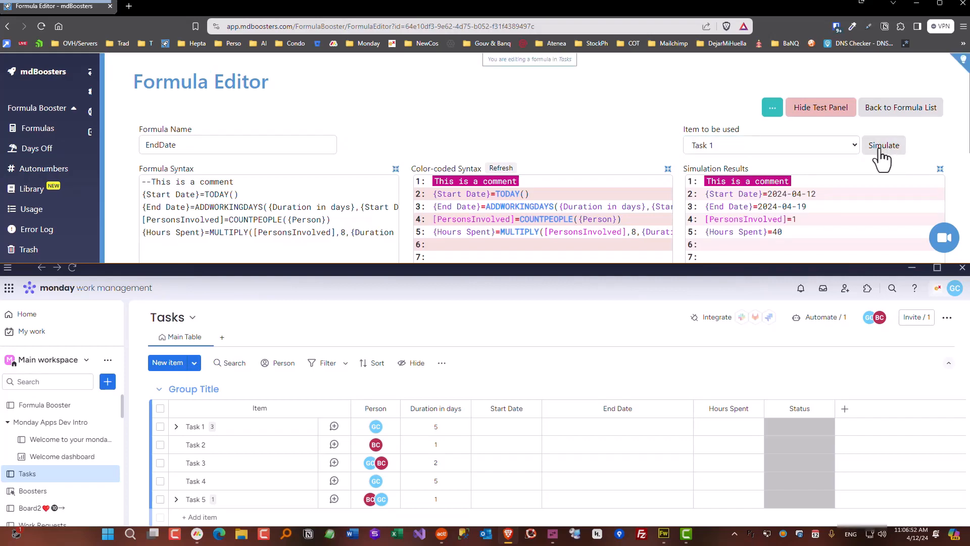
Simulate the formula on the item Task 2.
left_click(836, 148)
left_click(822, 174)
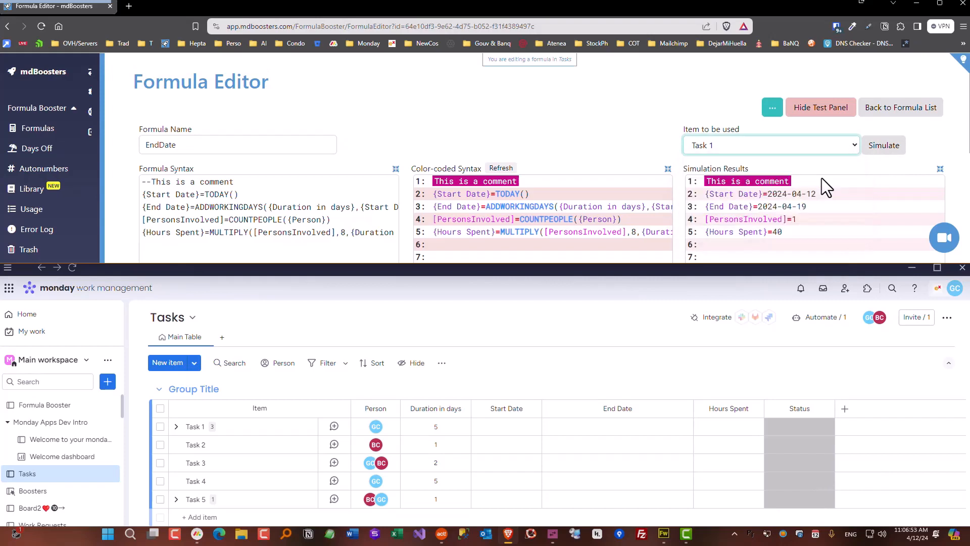
left_click(886, 145)
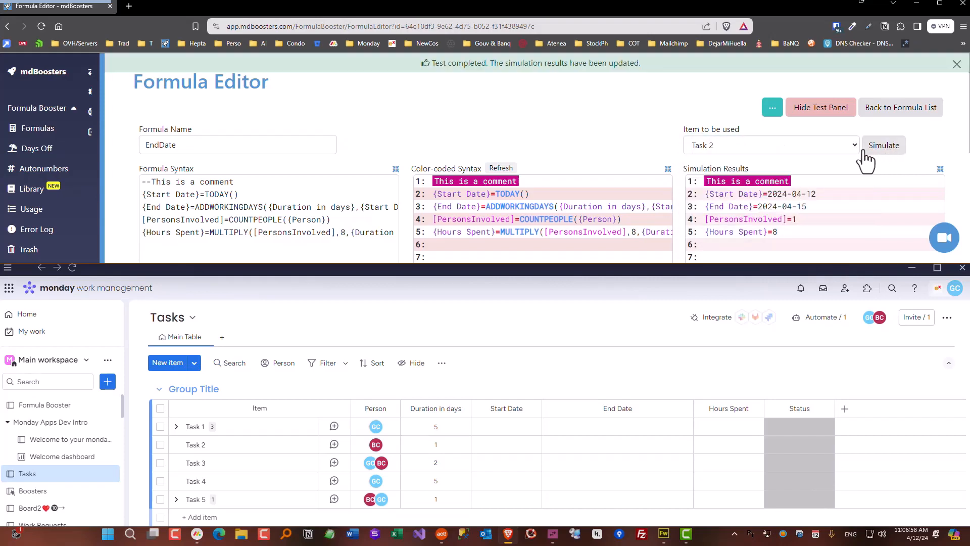
Run the EndDate formula on the item Task 2 of the Tasks board.
scroll(848, 153, "down", 4)
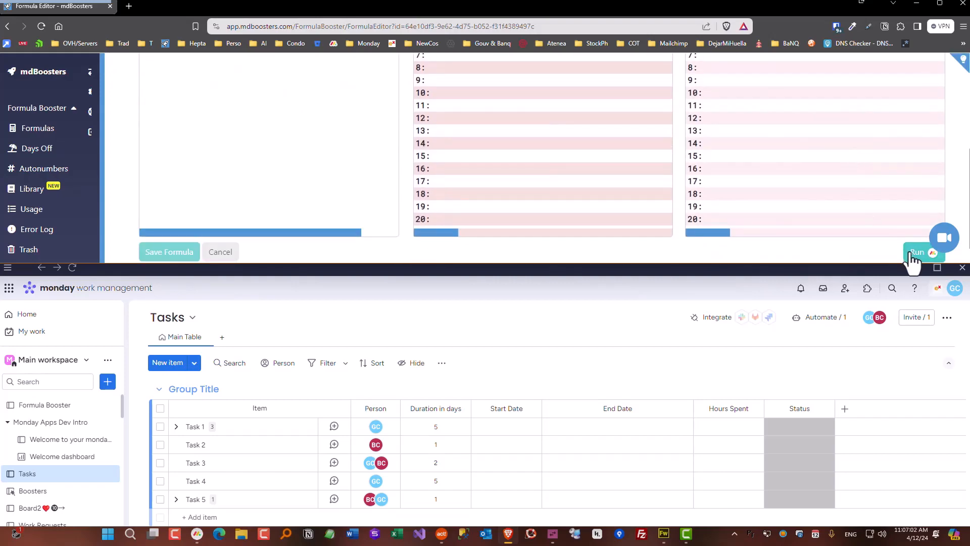
left_click(913, 253)
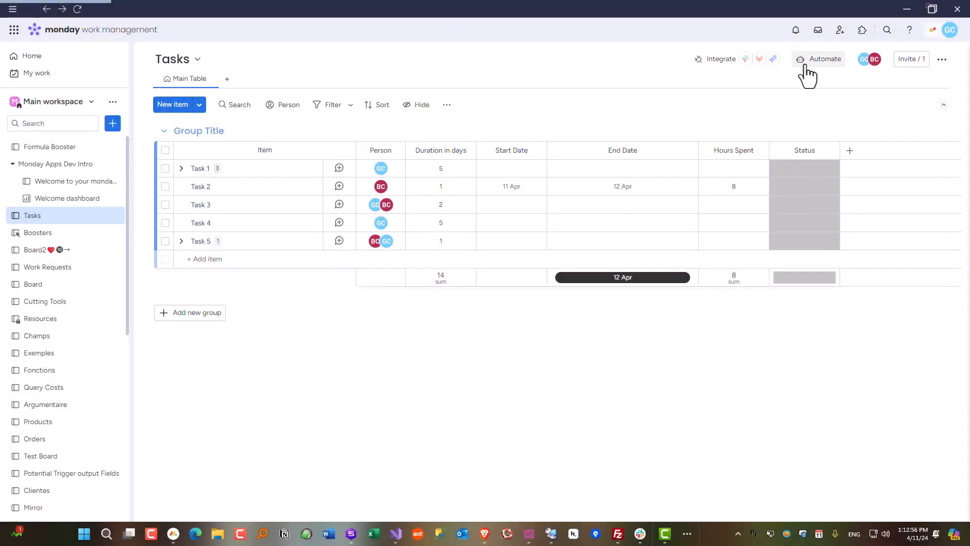
Open the Tasks board's Automation center and show its board automations.
left_click(807, 63)
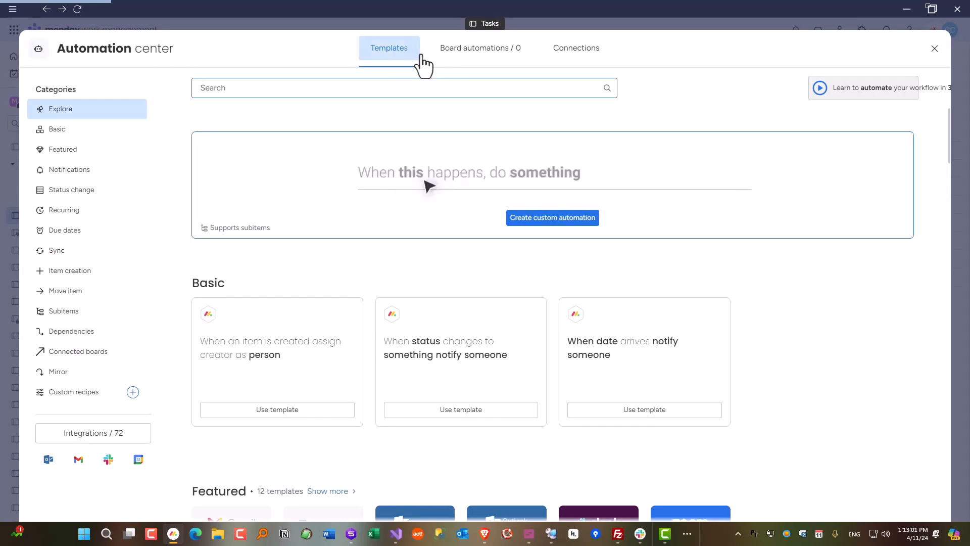
left_click(483, 56)
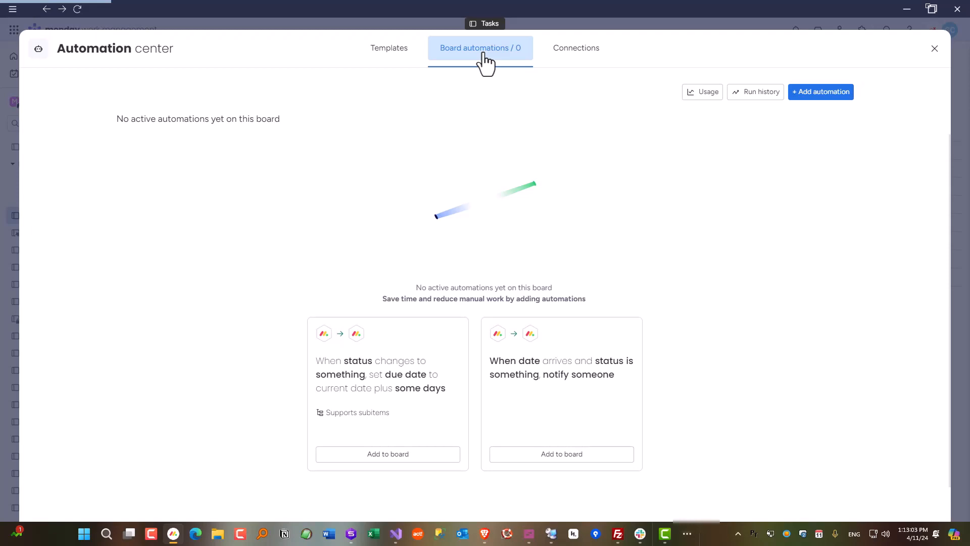
Choose the Advanced Formula Booster integration template that runs a formula when a status changes to something.
left_click(397, 50)
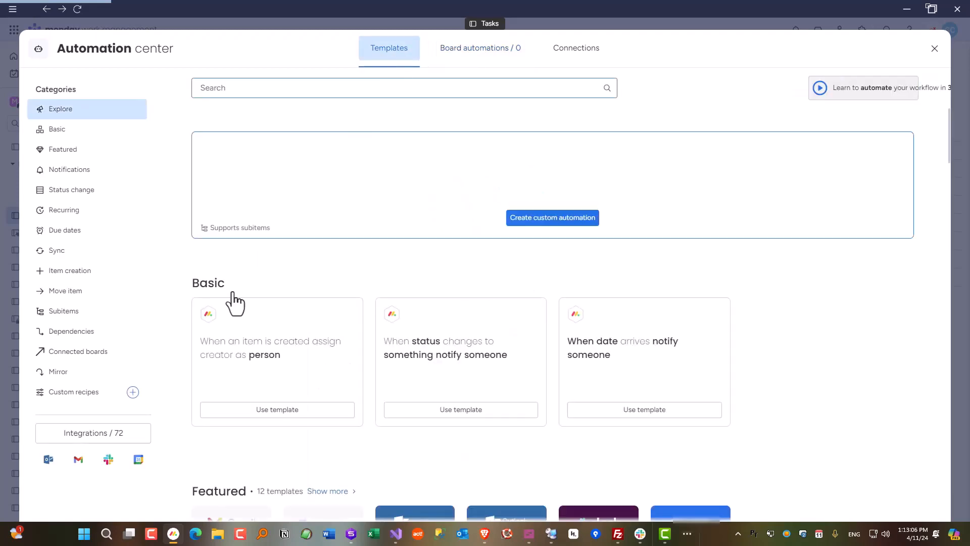
left_click(99, 435)
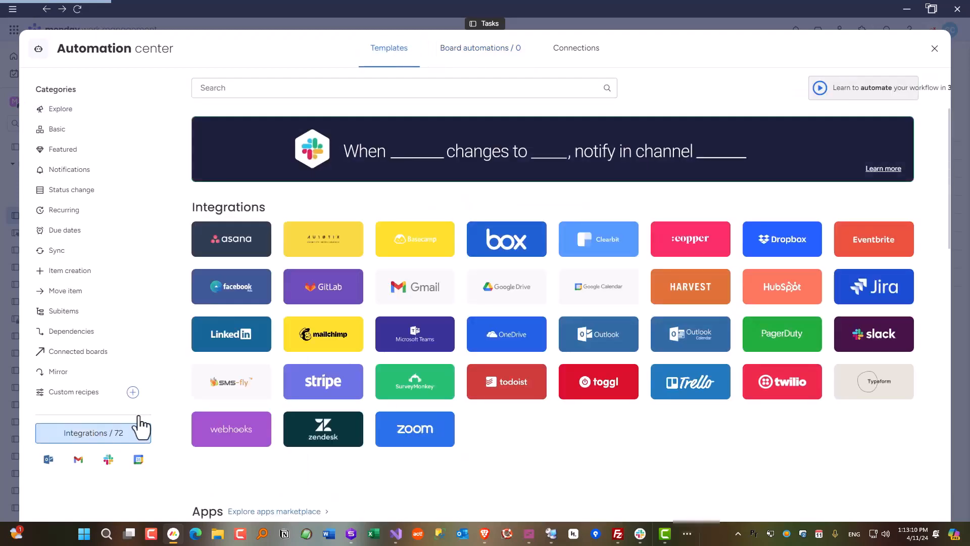
scroll(256, 359, "down", 4)
scroll(256, 362, "down", 2)
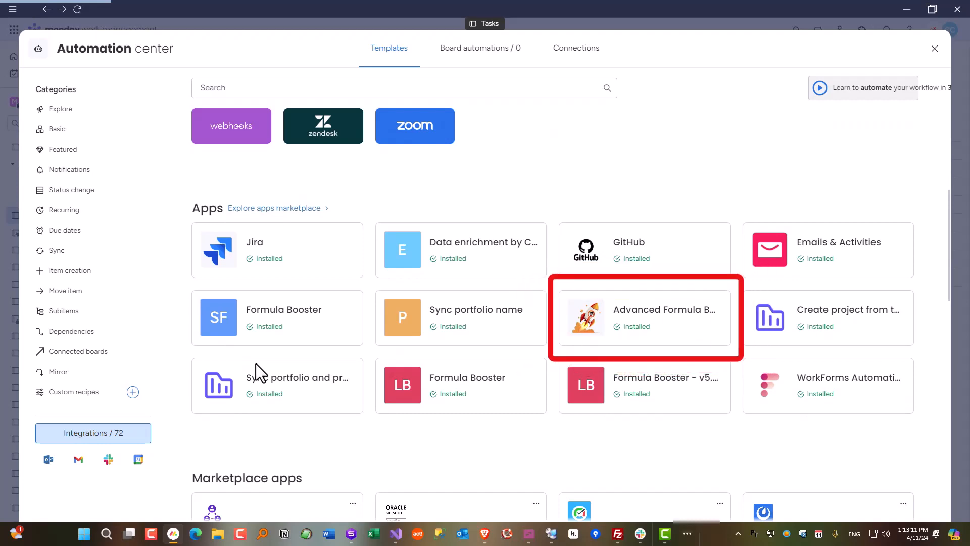
left_click(634, 330)
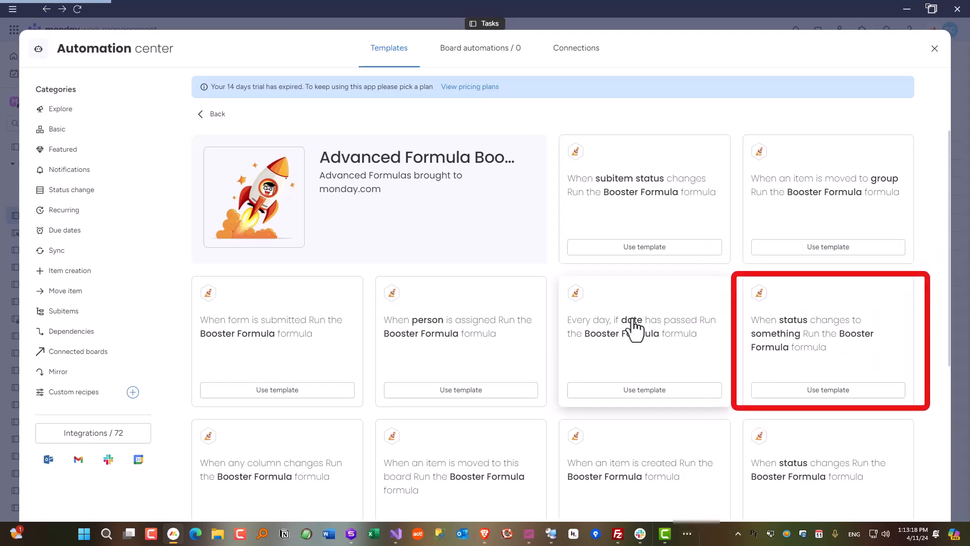
left_click(782, 341)
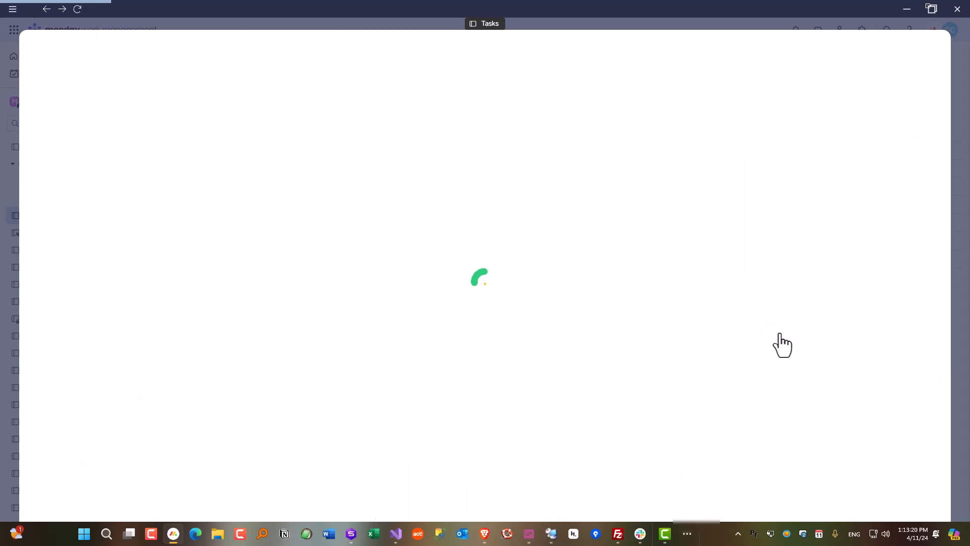
Fill in the template with Status, Working on it and the EndDate formula, and go back without adding it to the board.
left_click(303, 272)
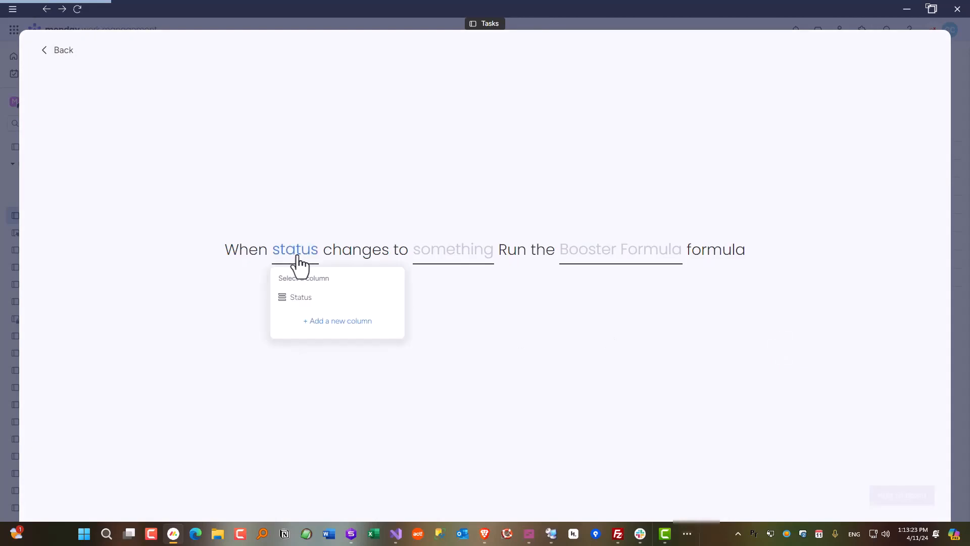
left_click(307, 307)
left_click(439, 255)
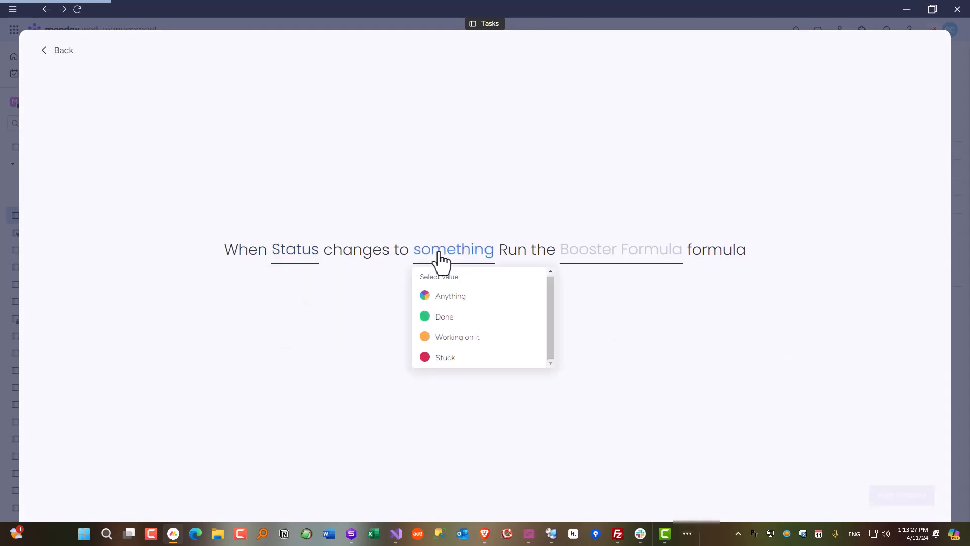
left_click(453, 339)
left_click(606, 259)
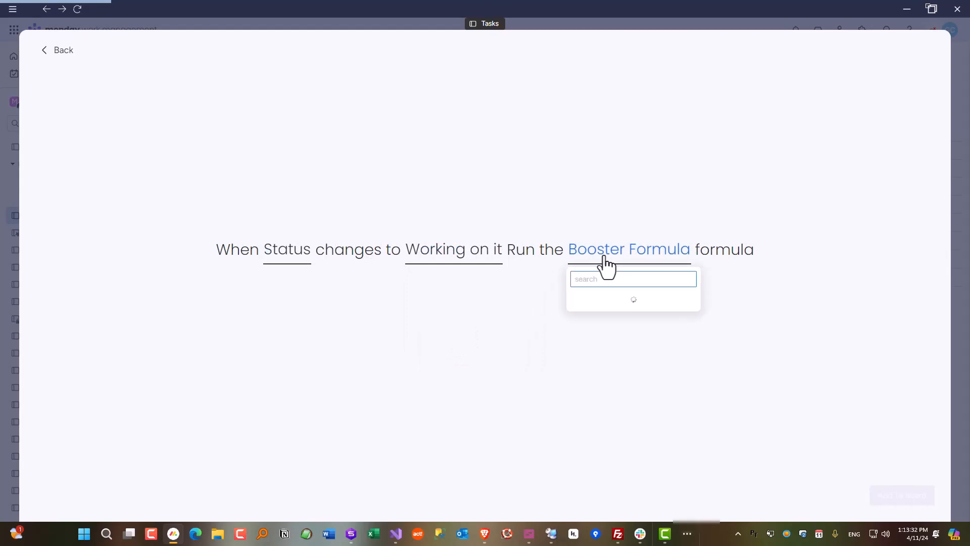
left_click(600, 308)
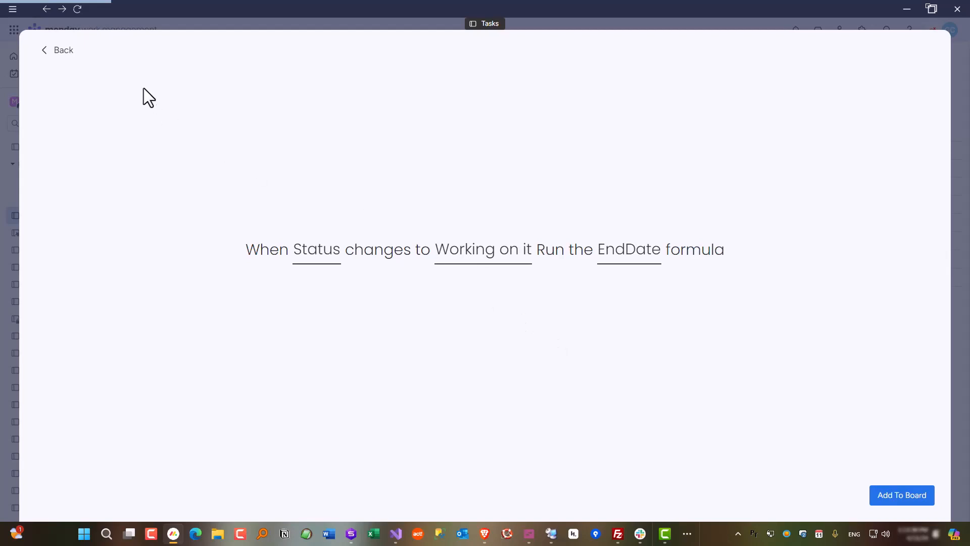
left_click(65, 51)
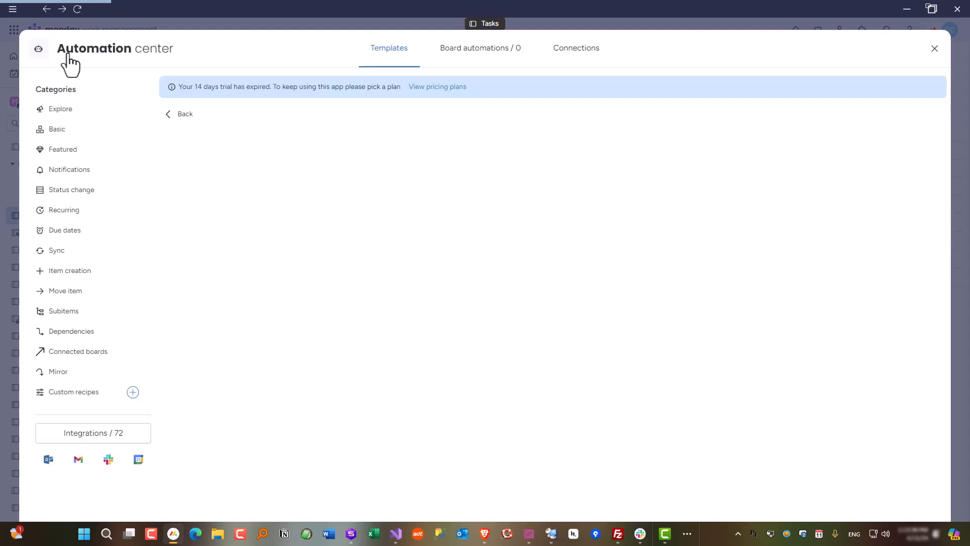
Start a new board automation with the trigger that the item's Status changes to Working on it.
left_click(471, 53)
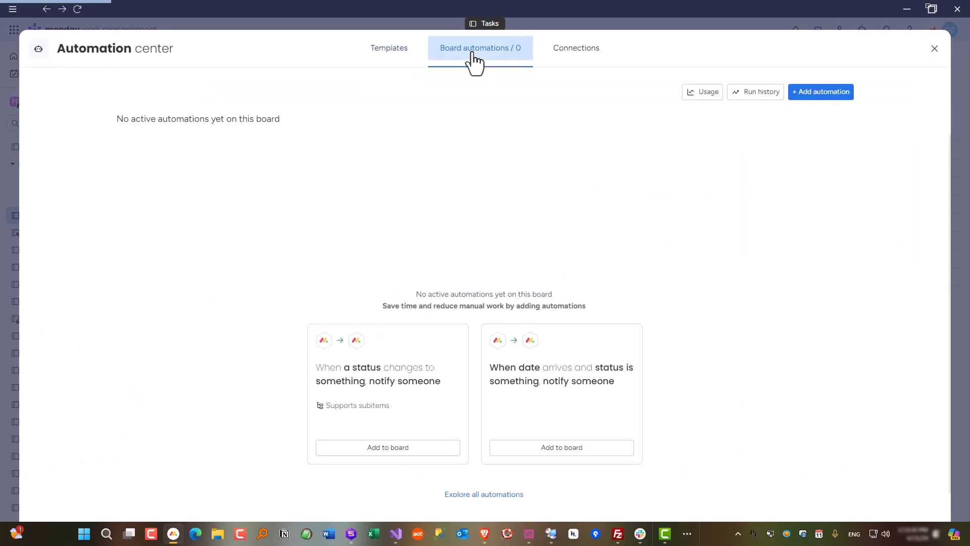
left_click(819, 95)
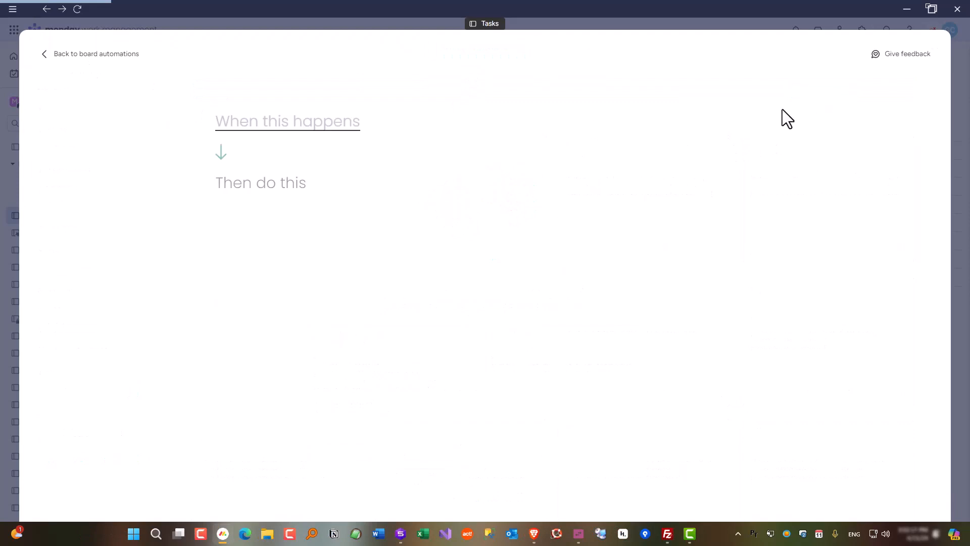
left_click(290, 129)
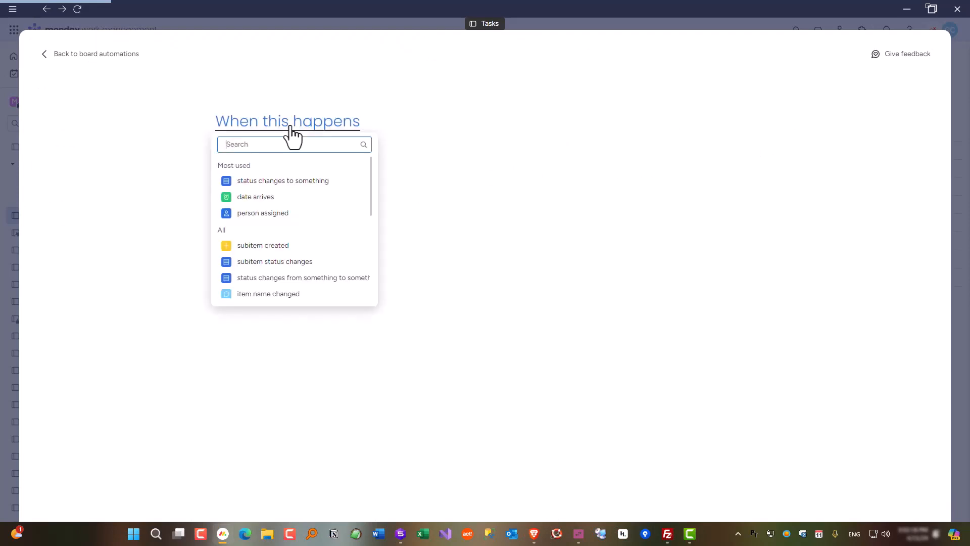
left_click(299, 182)
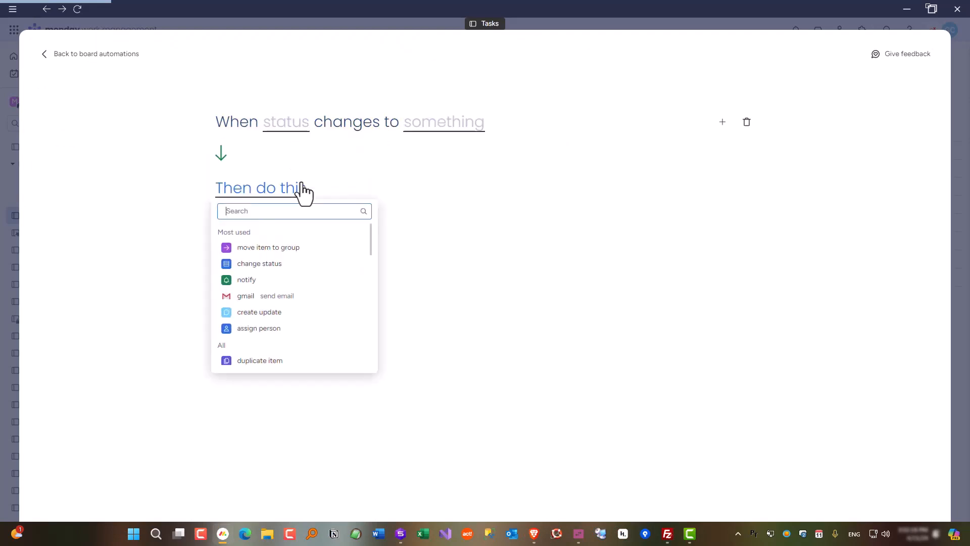
left_click(287, 129)
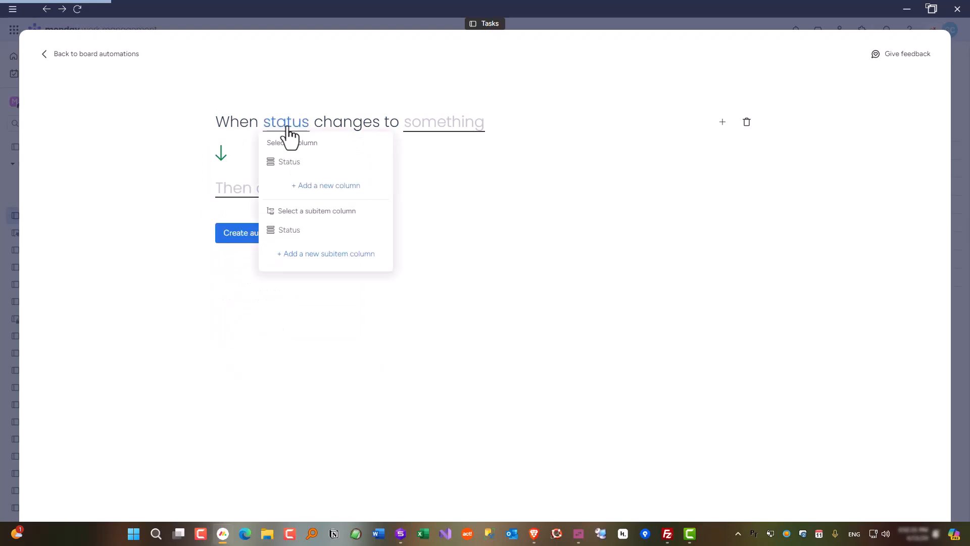
left_click(299, 166)
left_click(447, 123)
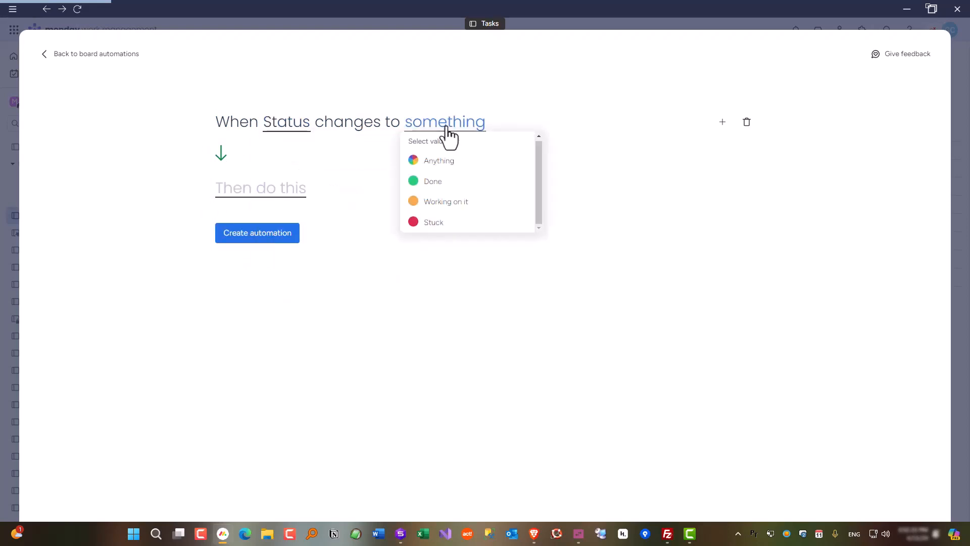
left_click(457, 206)
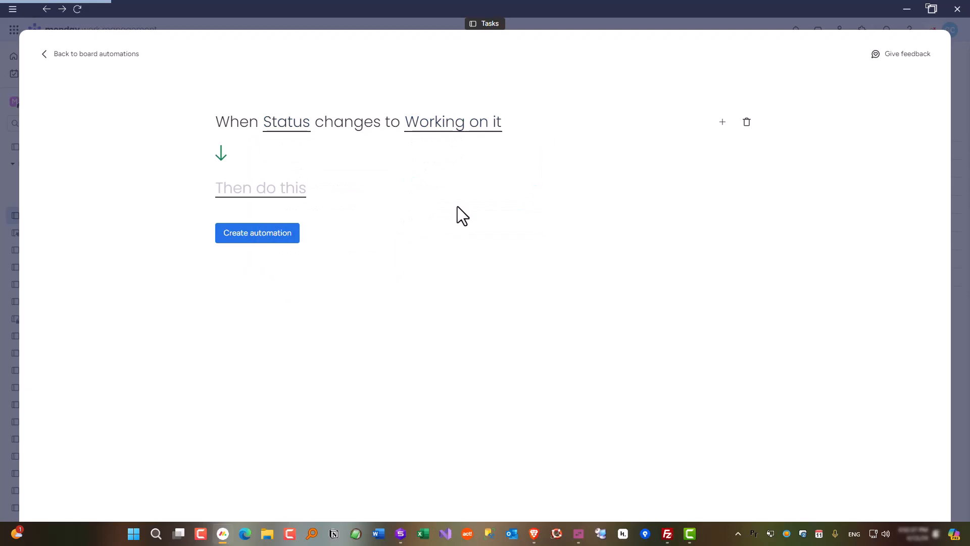
Add the Advanced Formula Booster Run Formula action with the formula EndDate [Tasks] and create the automation.
left_click(274, 198)
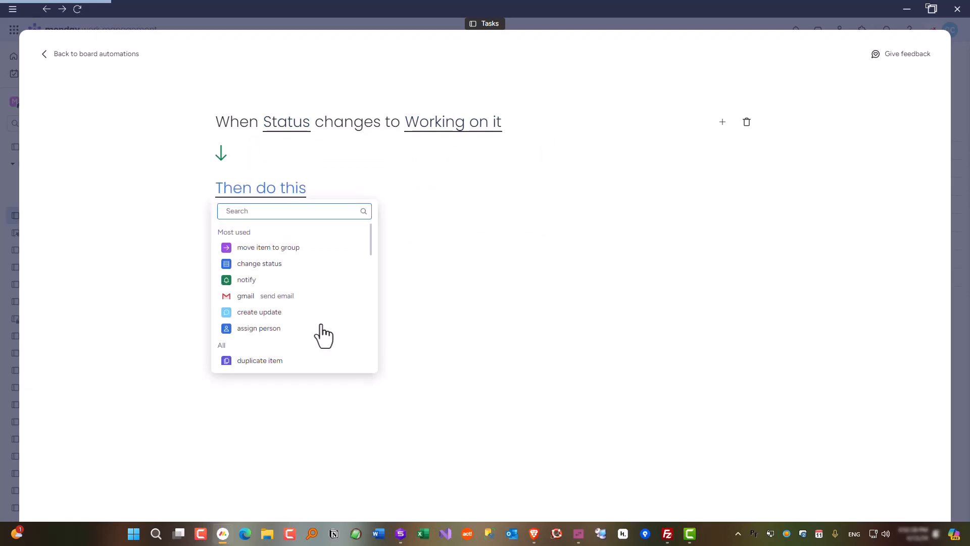
scroll(309, 326, "down", 3)
scroll(310, 326, "down", 5)
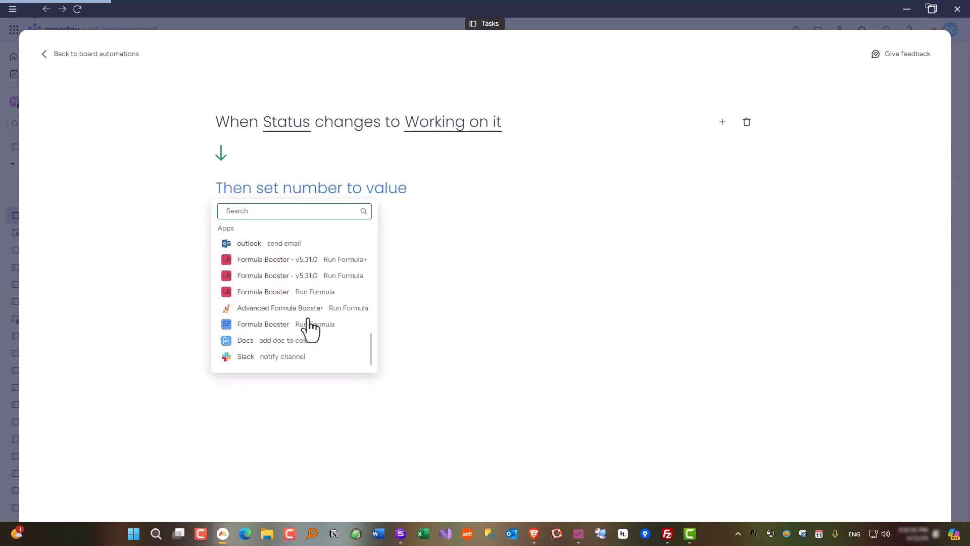
left_click(313, 311)
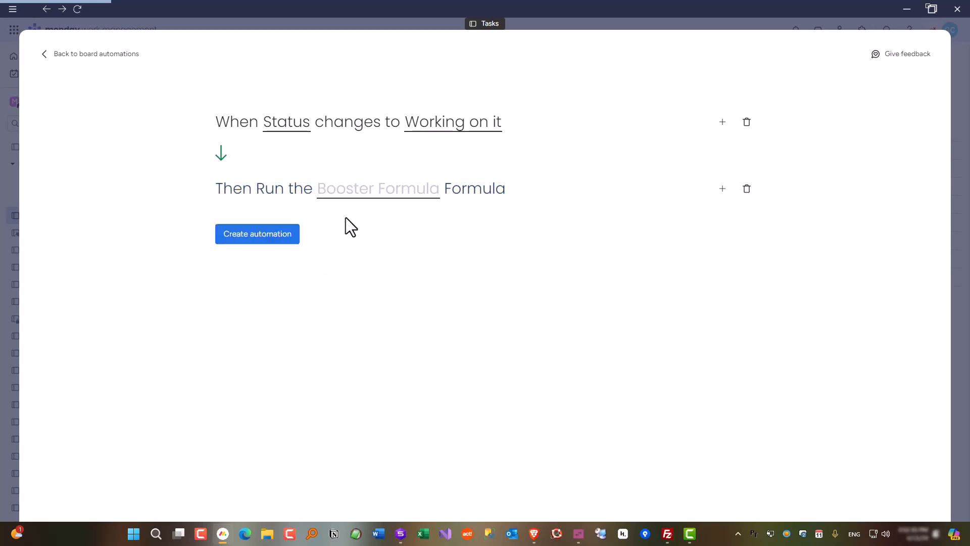
left_click(403, 203)
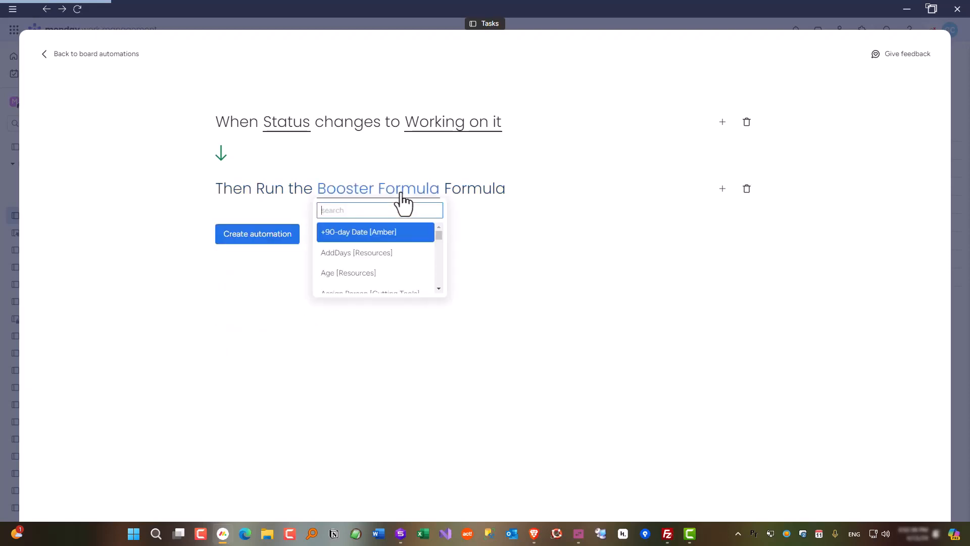
type("enddate")
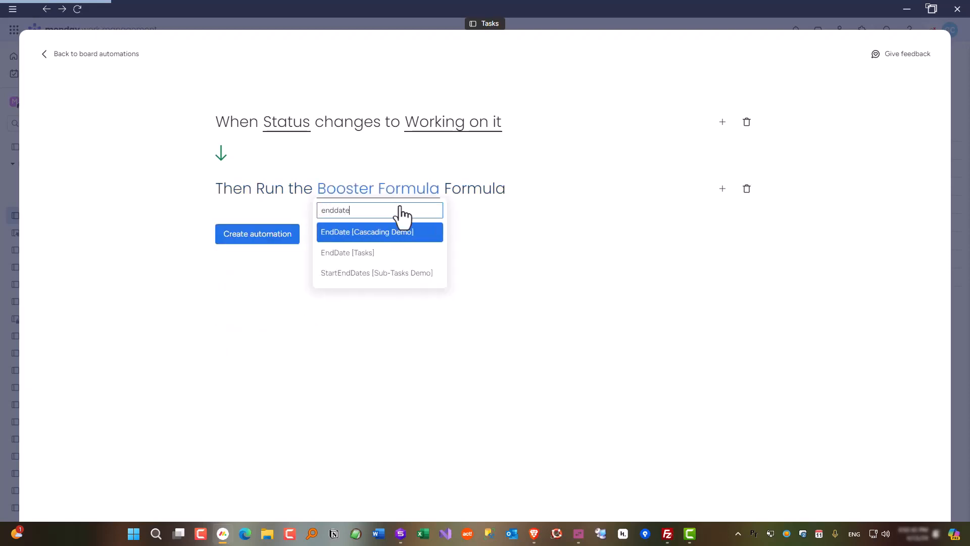
left_click(381, 263)
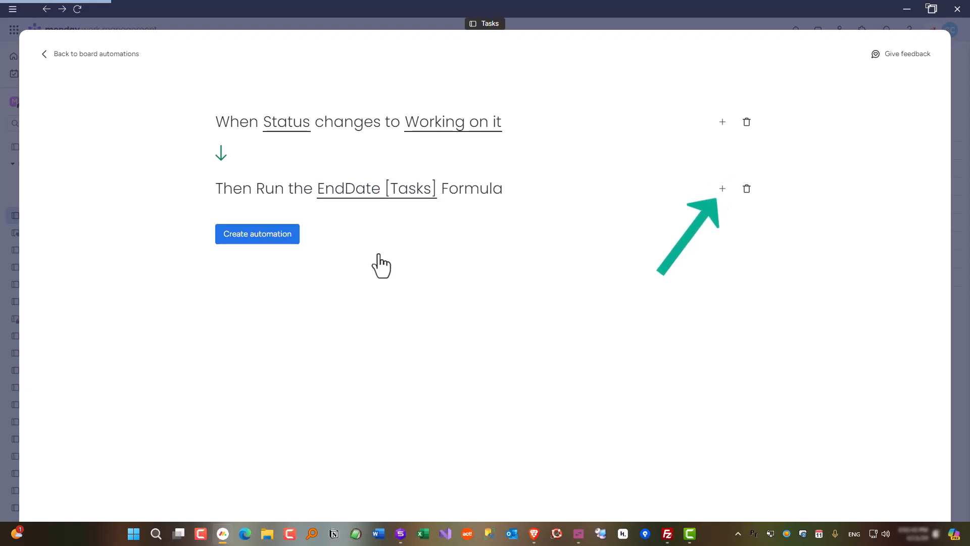
left_click(275, 235)
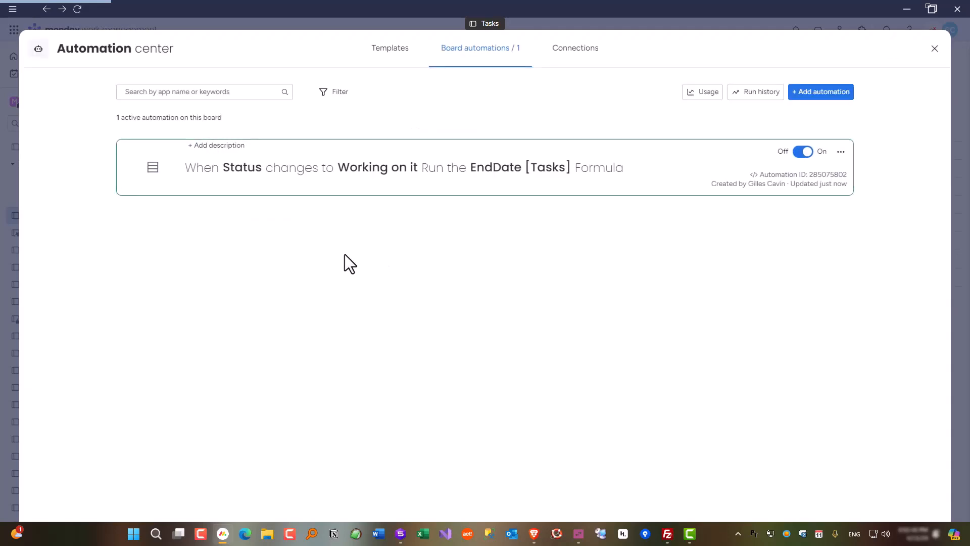
Return to the Tasks board and set the status of Task 1 to Working on it.
left_click(934, 49)
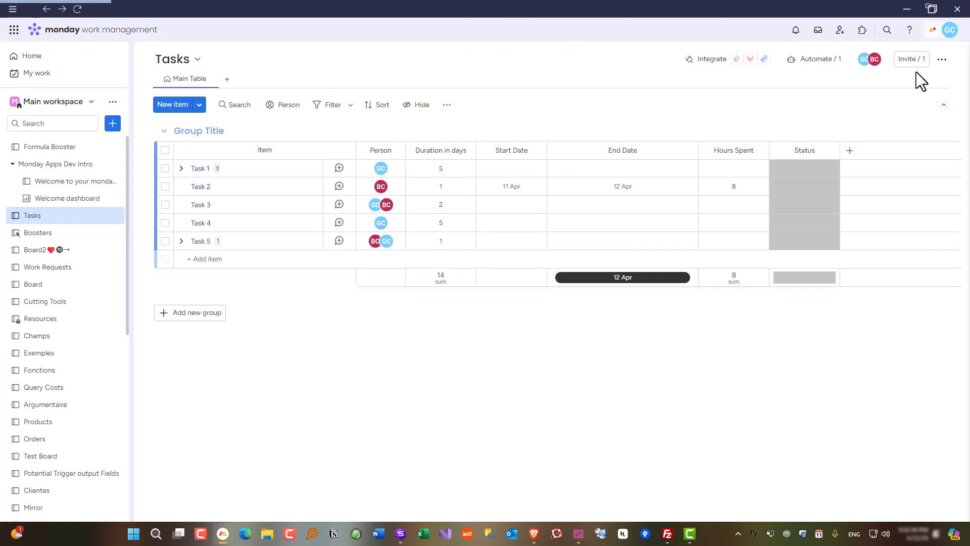
left_click(811, 171)
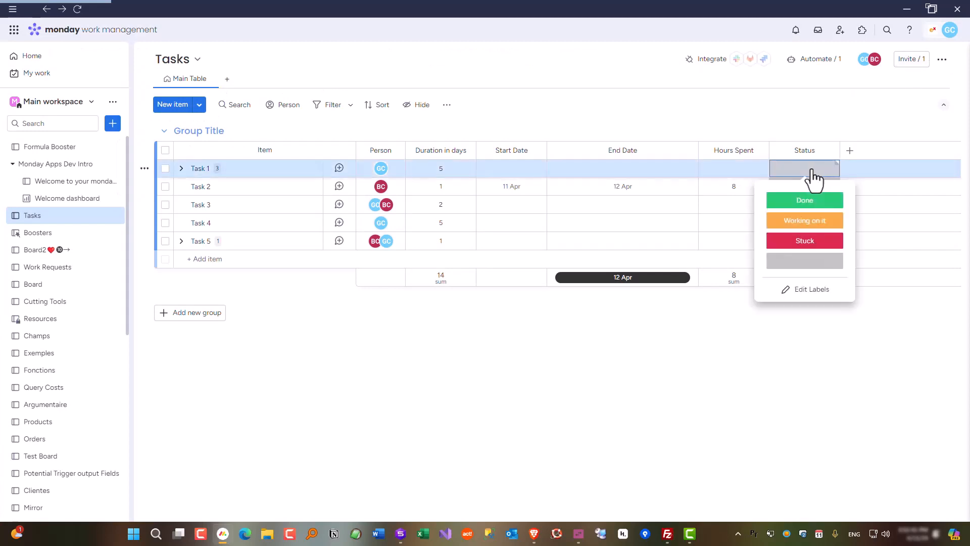
left_click(816, 221)
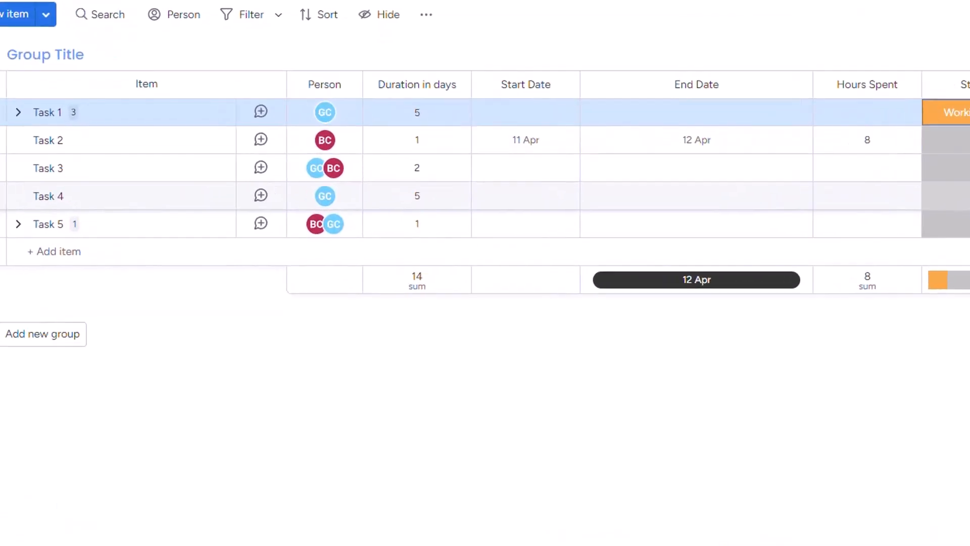